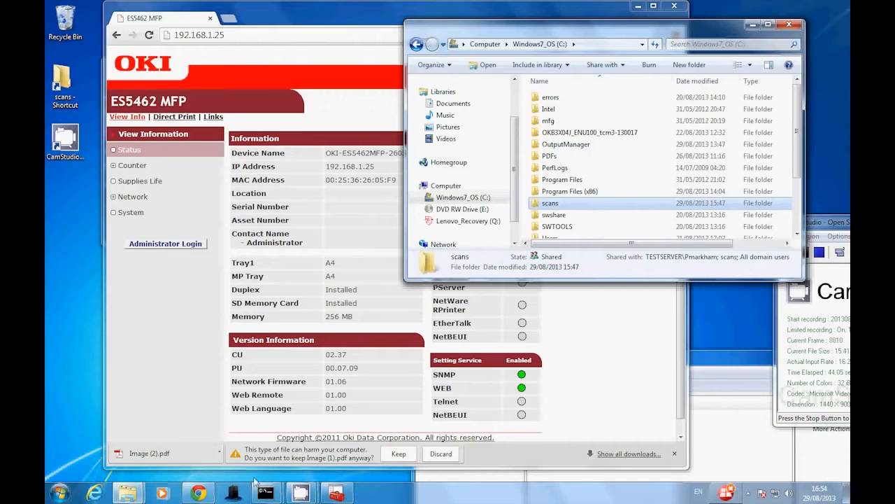
# Switch to the Local Users and Groups console, show the local user accounts and select the scans account
pyautogui.moveTo(335, 495)
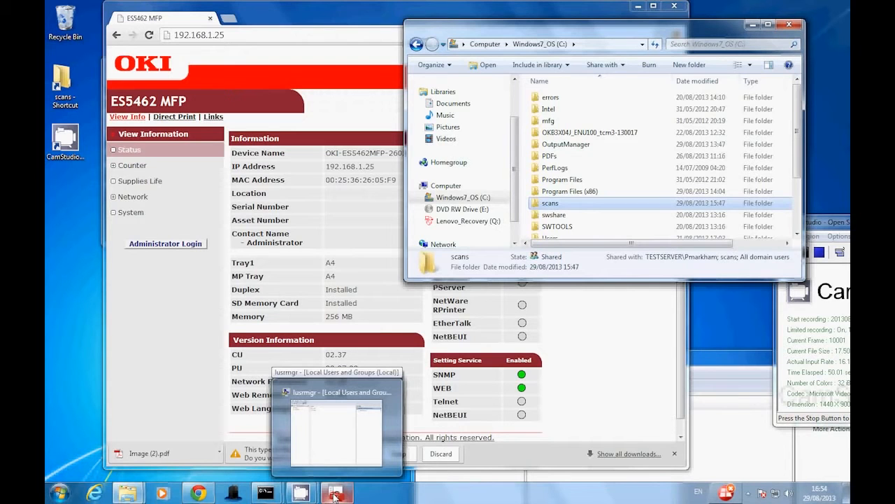
pyautogui.click(335, 496)
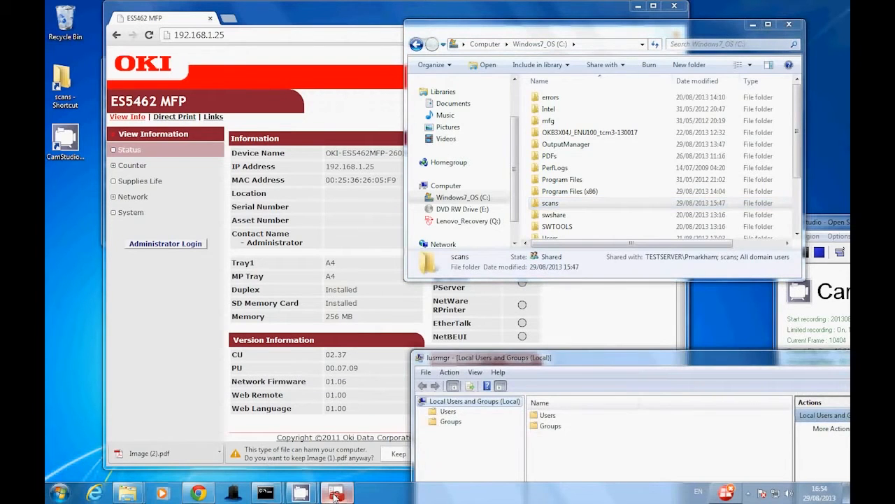
pyautogui.moveTo(603, 361); pyautogui.dragTo(390, 89)
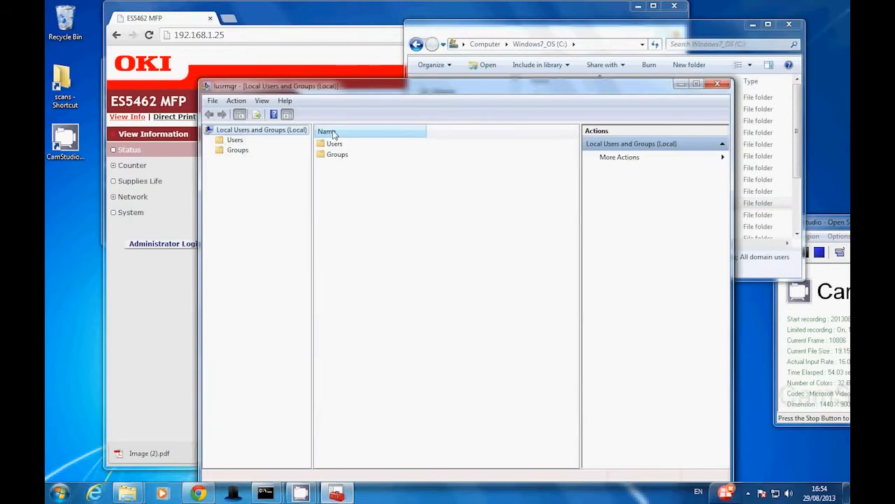
pyautogui.click(234, 140)
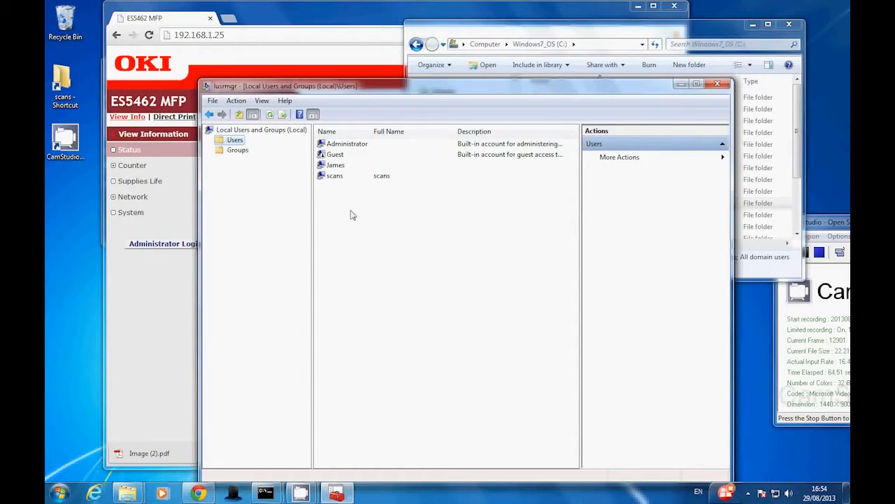
pyautogui.click(342, 146)
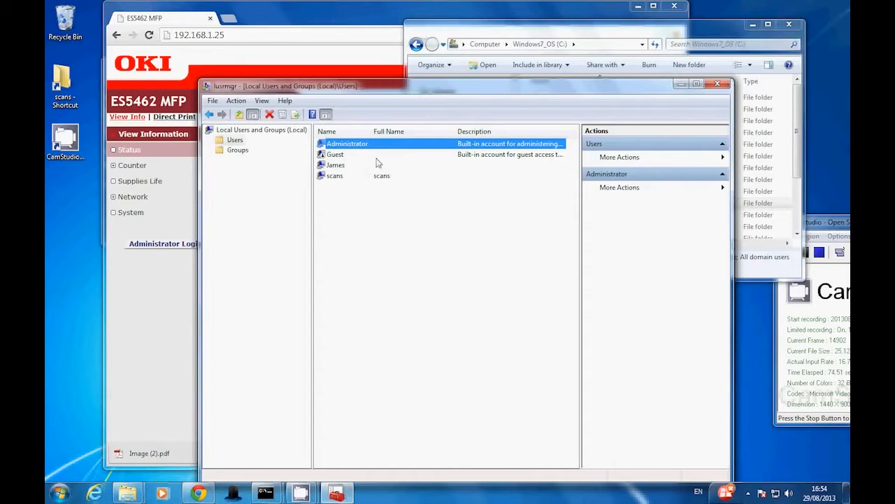
pyautogui.click(336, 178)
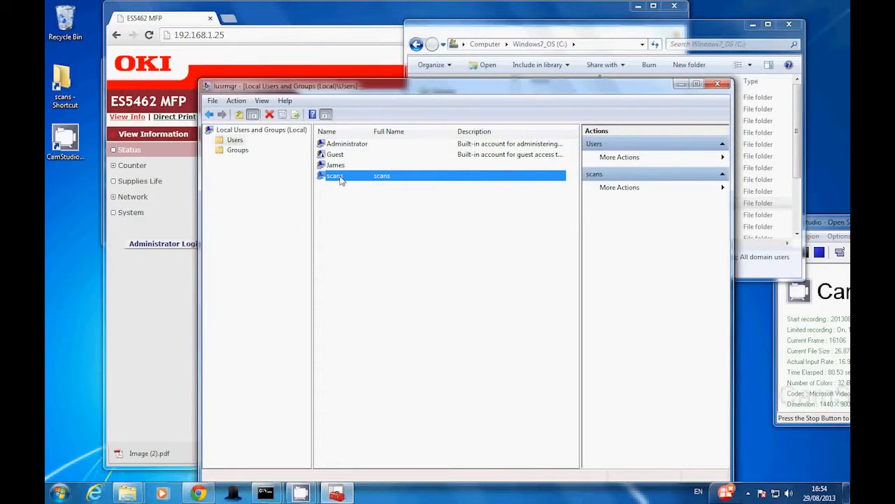
# Review the scans account's group memberships and the dialog for adding groups, leave them as is, and minimize the console
pyautogui.rightClick(340, 180)
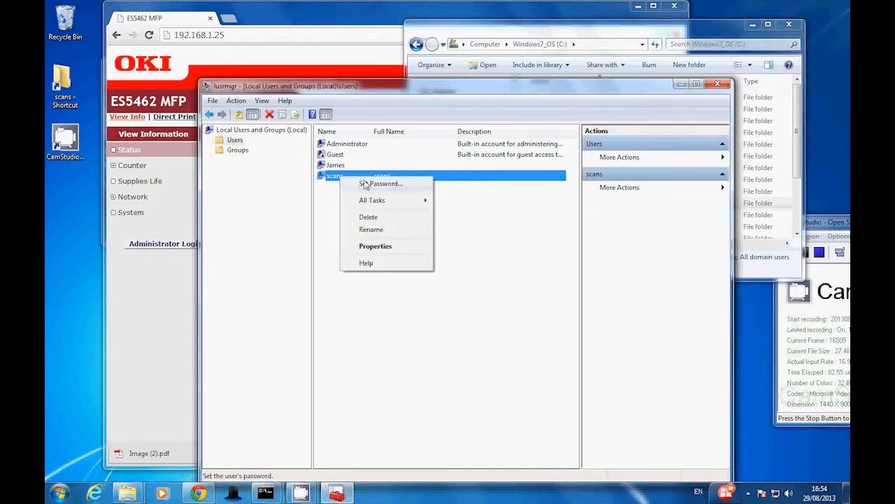
pyautogui.click(398, 254)
pyautogui.click(411, 181)
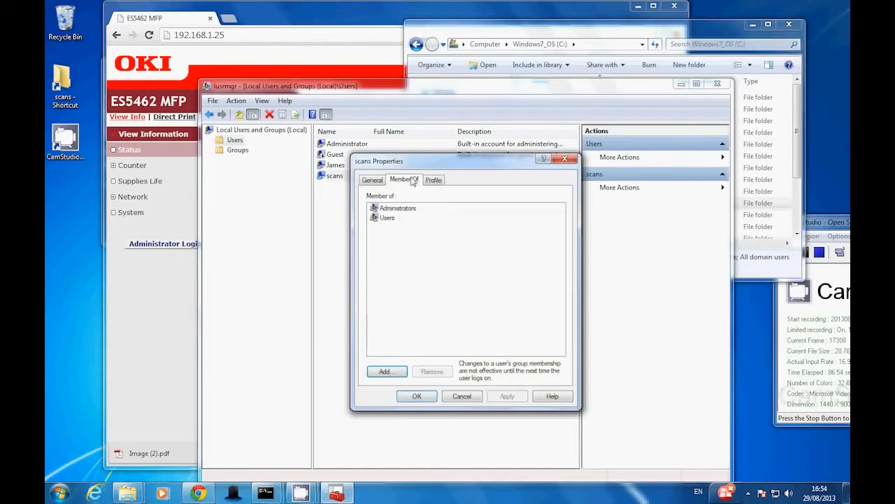
pyautogui.click(386, 372)
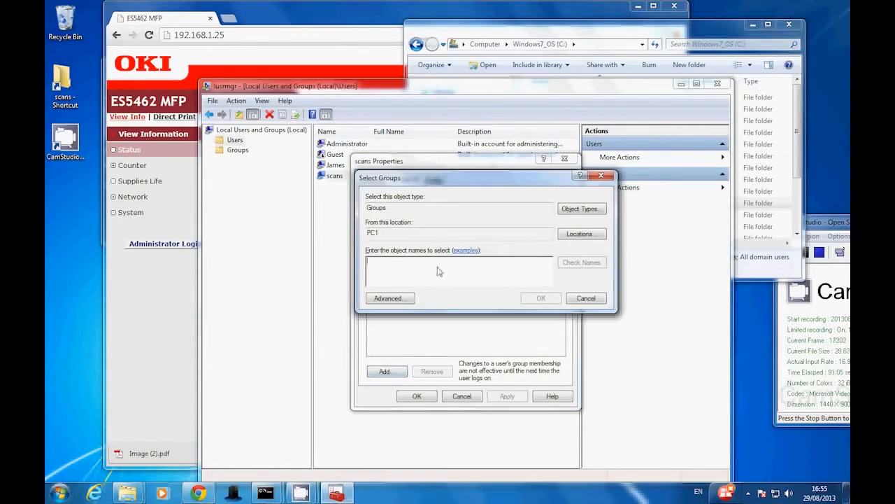
pyautogui.press('Escape')
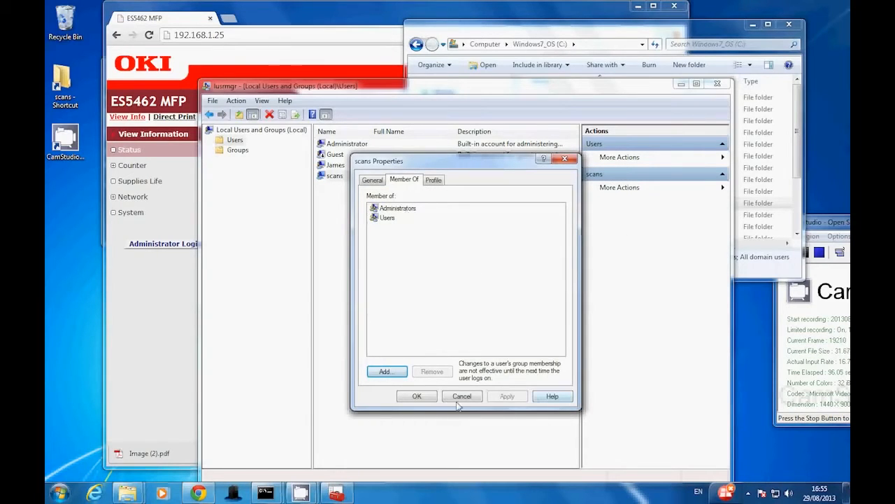
pyautogui.click(417, 396)
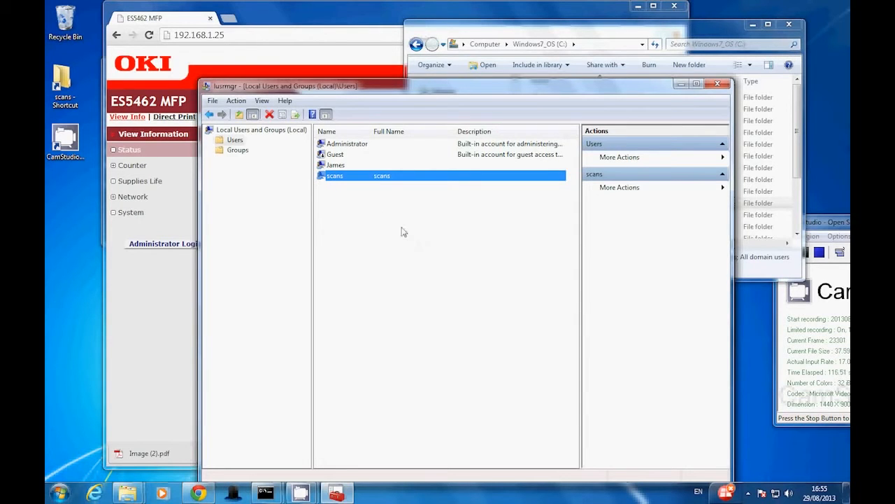
pyautogui.click(681, 84)
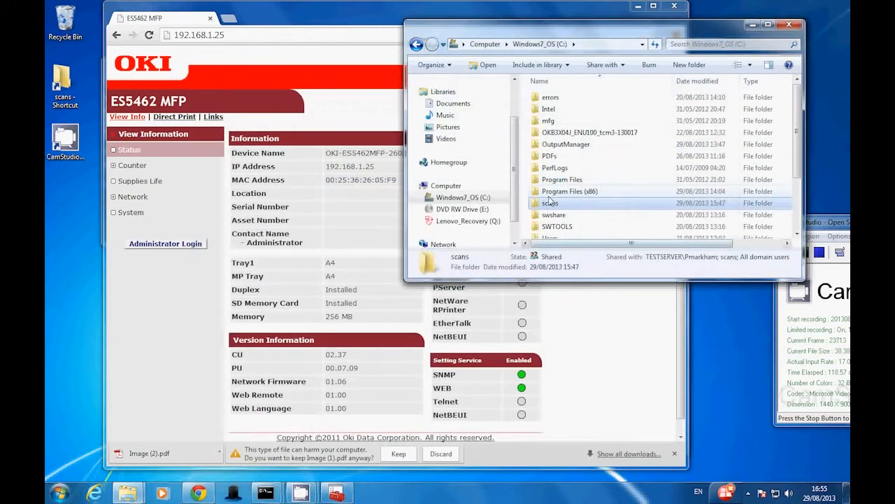
# Open sharing with specific people for the scans folder on C: and try to add the user "scan"
pyautogui.rightClick(548, 210)
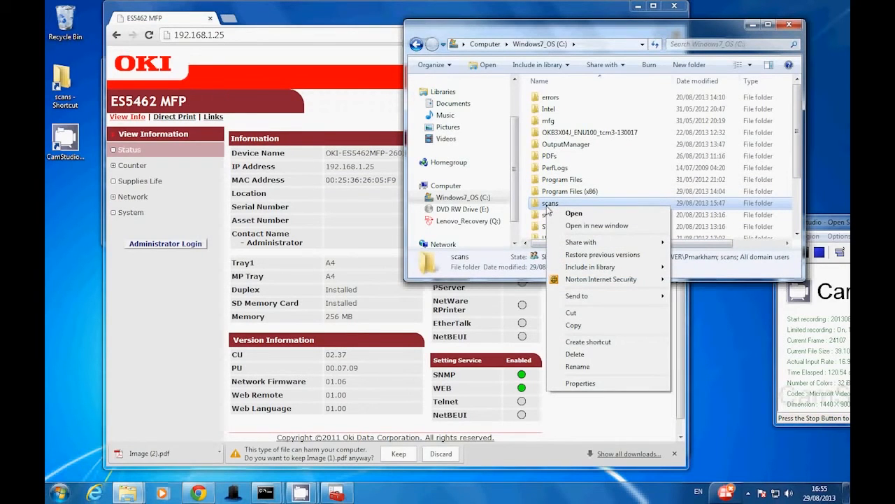
pyautogui.moveTo(629, 250)
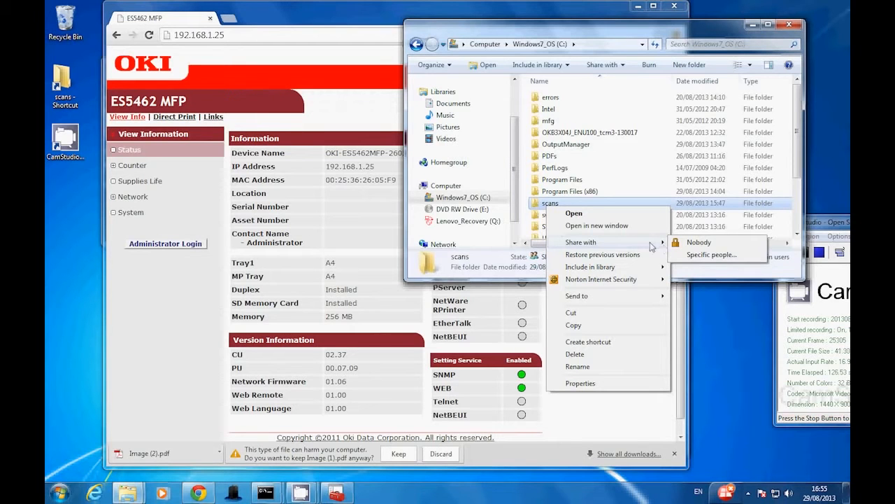
pyautogui.click(710, 255)
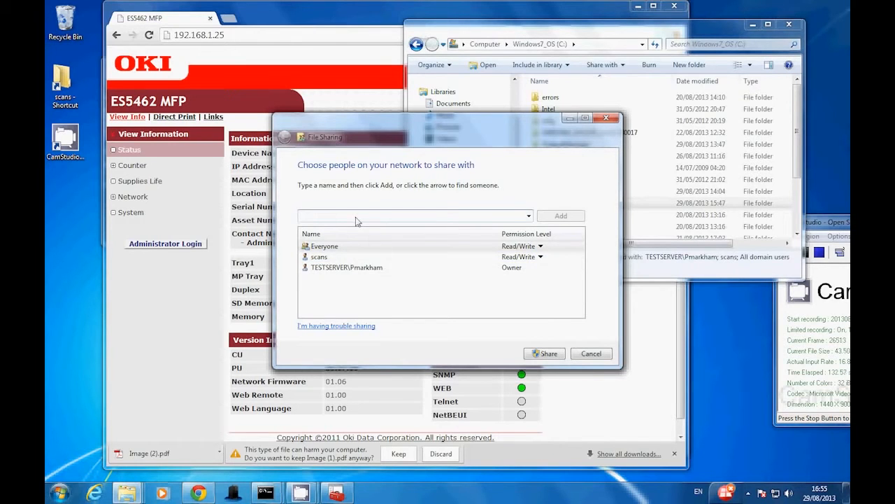
pyautogui.write('scan')
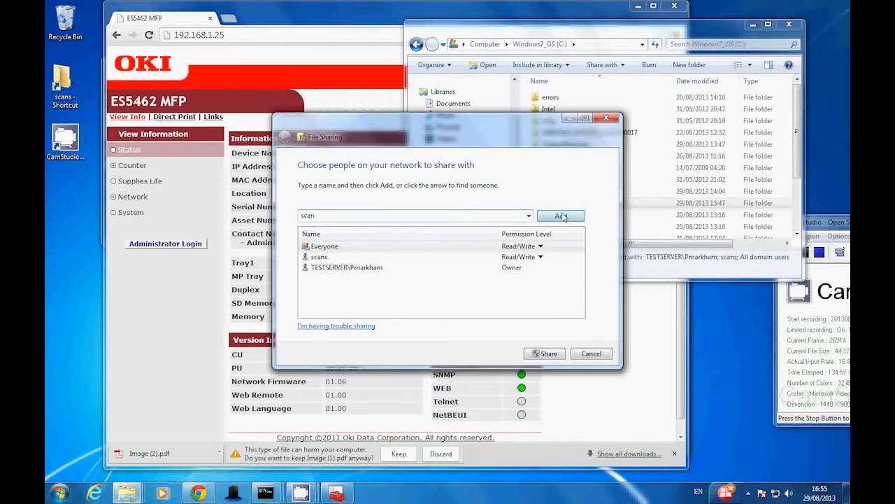
pyautogui.click(561, 216)
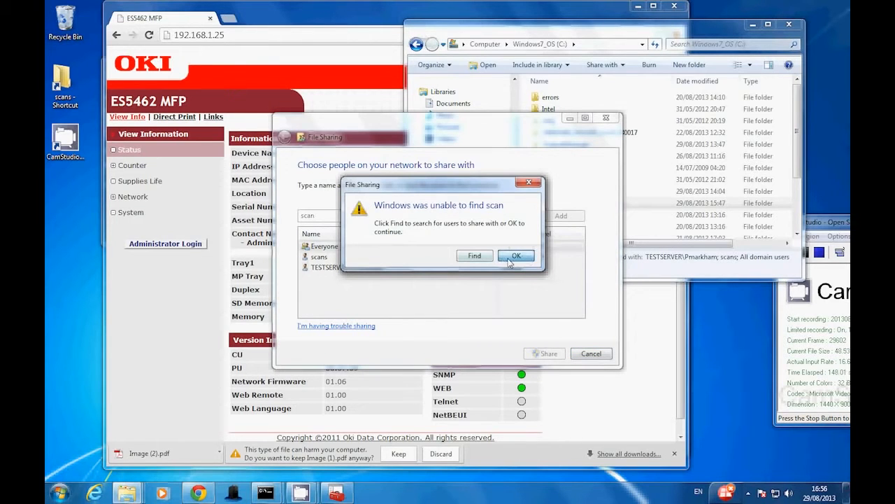
pyautogui.click(510, 257)
# Remove the scans user and Everyone from the folder's sharing list
pyautogui.click(538, 257)
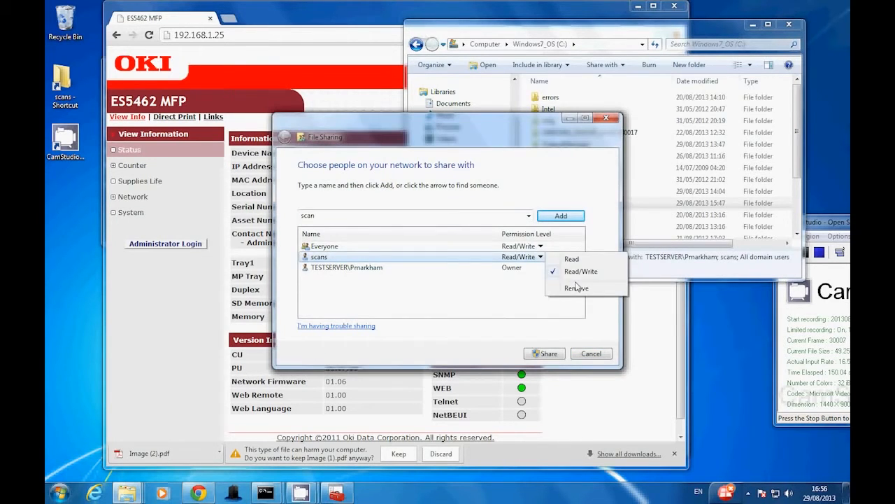
pyautogui.click(576, 288)
pyautogui.click(539, 247)
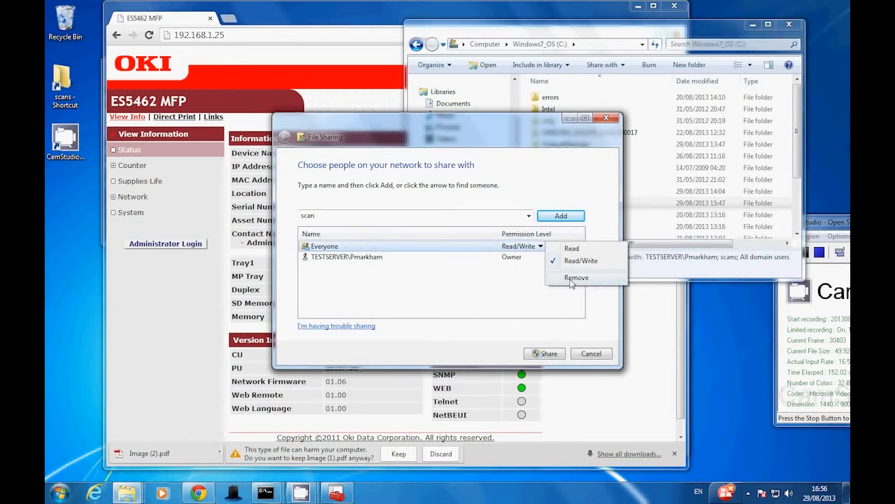
pyautogui.click(576, 277)
# Add the user "scans" to the folder's sharing list and give it Read/Write permission
pyautogui.click(528, 217)
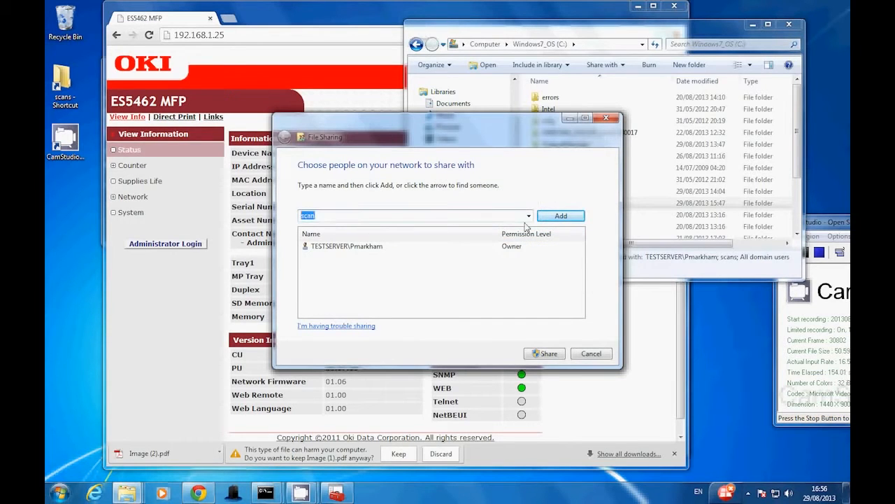
pyautogui.click(563, 217)
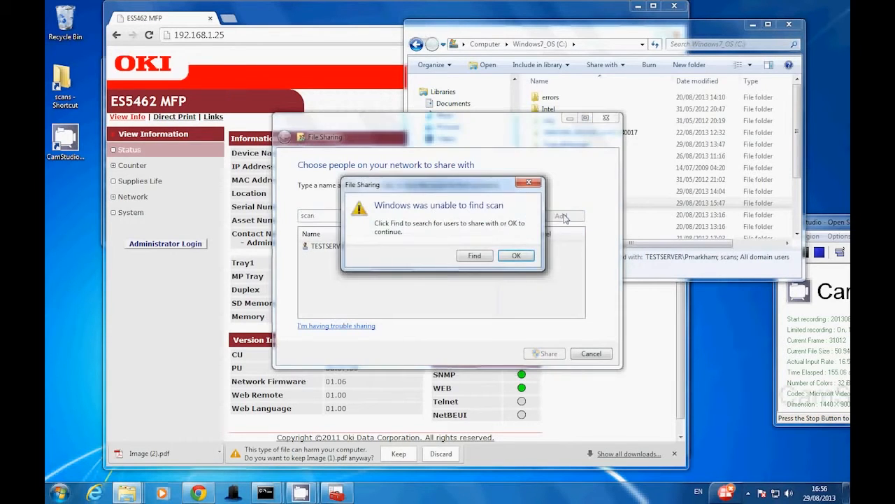
pyautogui.click(515, 257)
pyautogui.write('s')
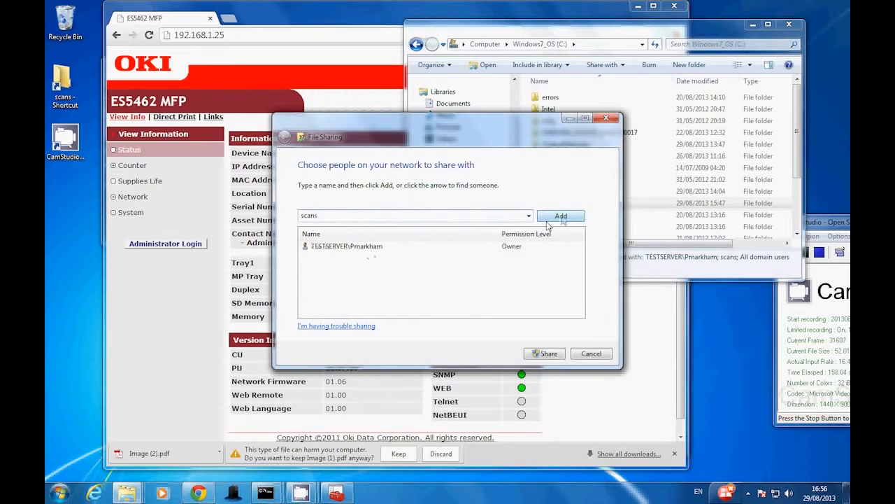
pyautogui.click(561, 216)
pyautogui.click(519, 246)
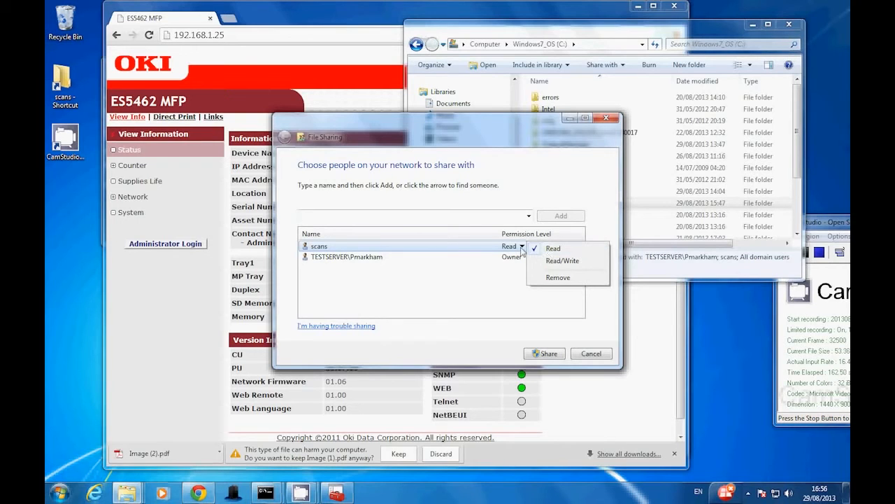
pyautogui.click(573, 262)
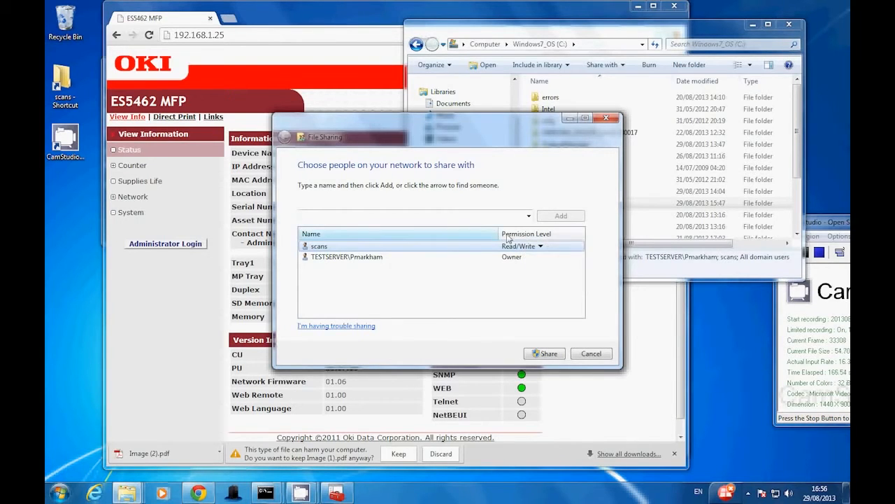
# Add Everyone to the sharing list with Read/Write permission and share the scans folder
pyautogui.click(529, 216)
pyautogui.click(311, 224)
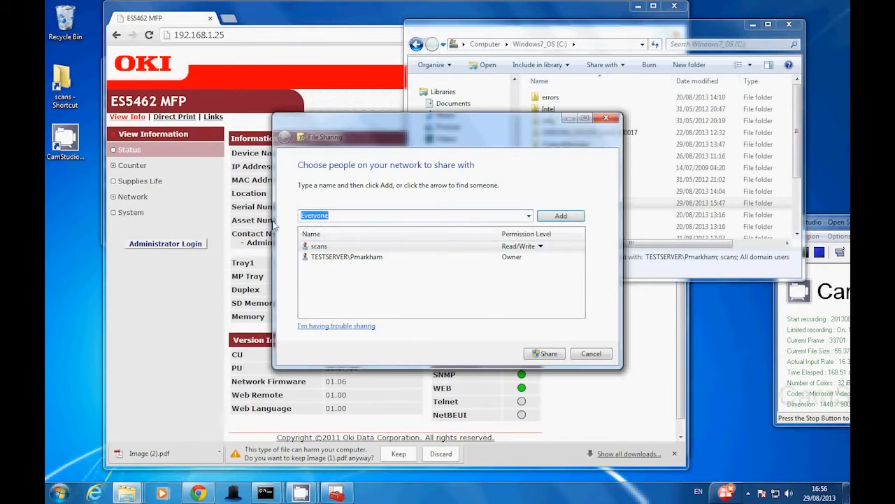
pyautogui.click(561, 215)
pyautogui.click(522, 247)
pyautogui.click(560, 263)
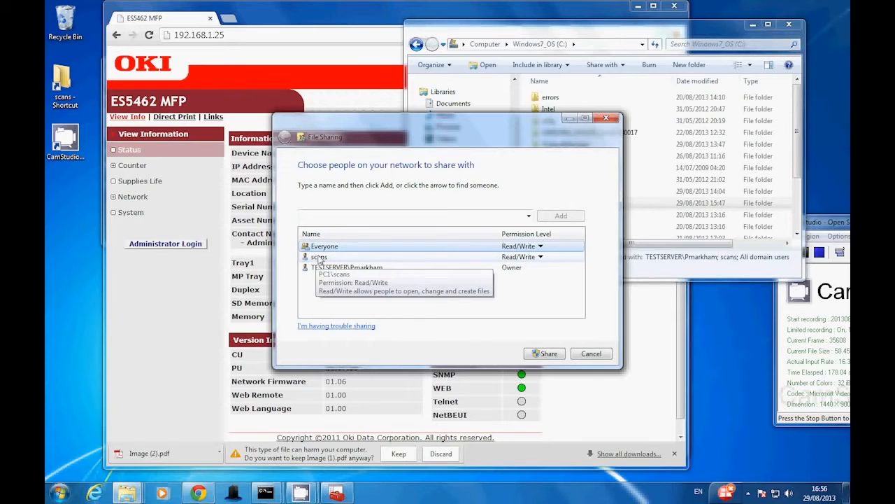
pyautogui.click(549, 354)
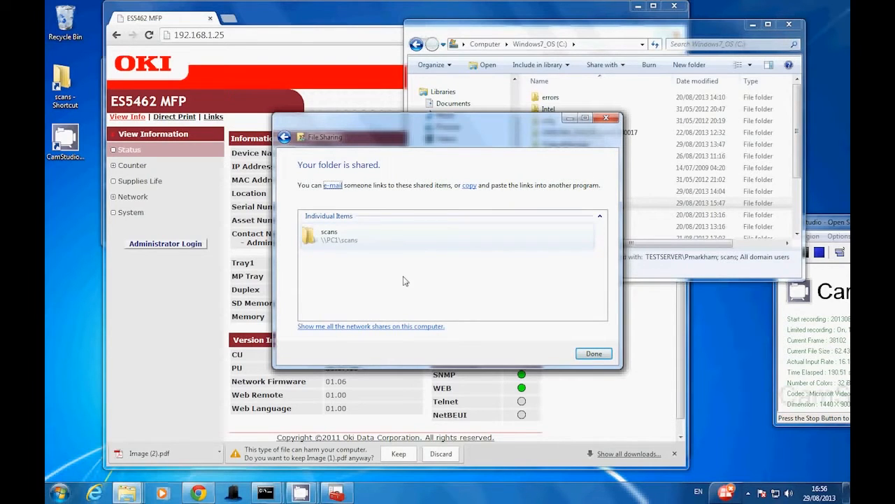
# Close both Command Prompt windows that are already open
pyautogui.click(611, 39)
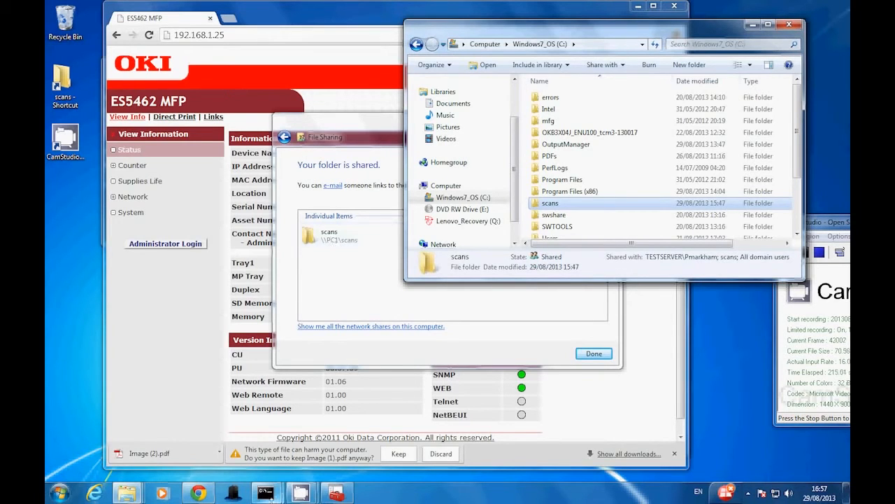
pyautogui.moveTo(274, 496)
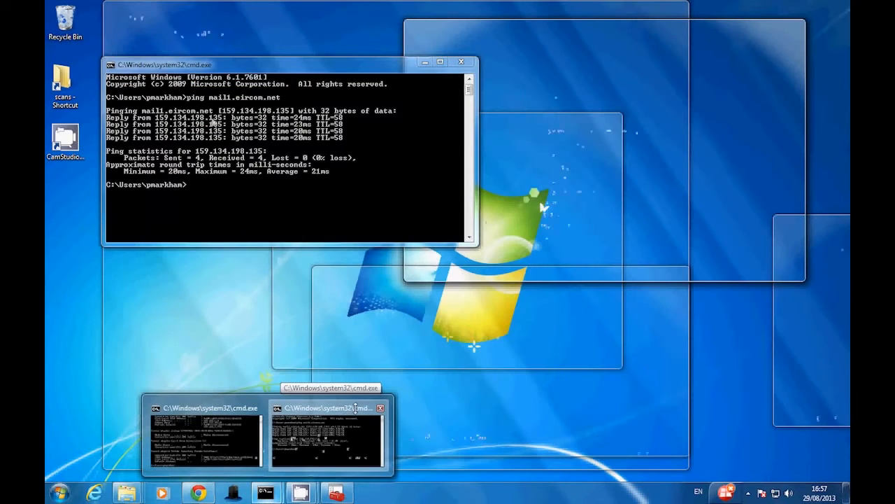
pyautogui.click(345, 417)
pyautogui.click(464, 62)
pyautogui.click(266, 493)
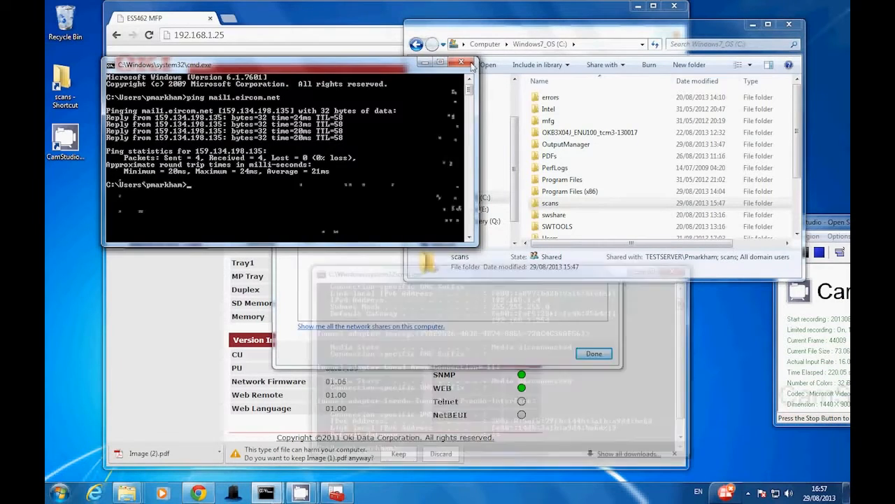
pyautogui.click(672, 272)
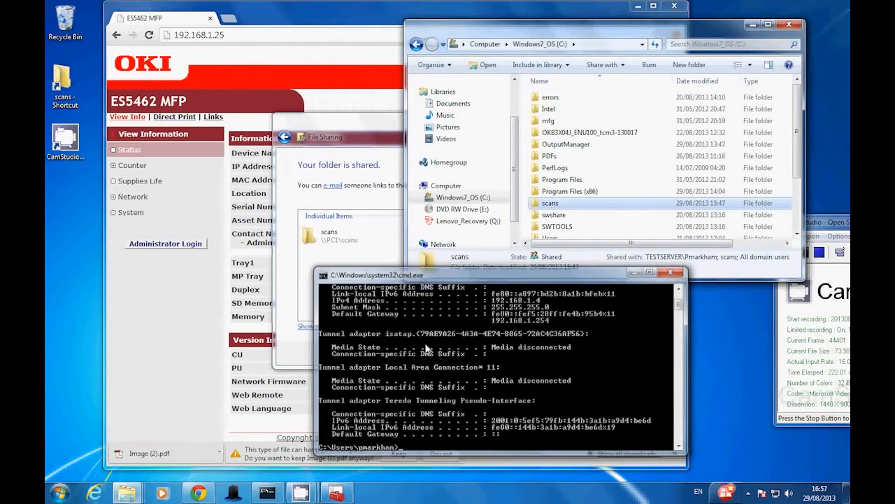
# Find cmd among the installed programs and open a new Command Prompt
pyautogui.click(60, 492)
pyautogui.click(96, 466)
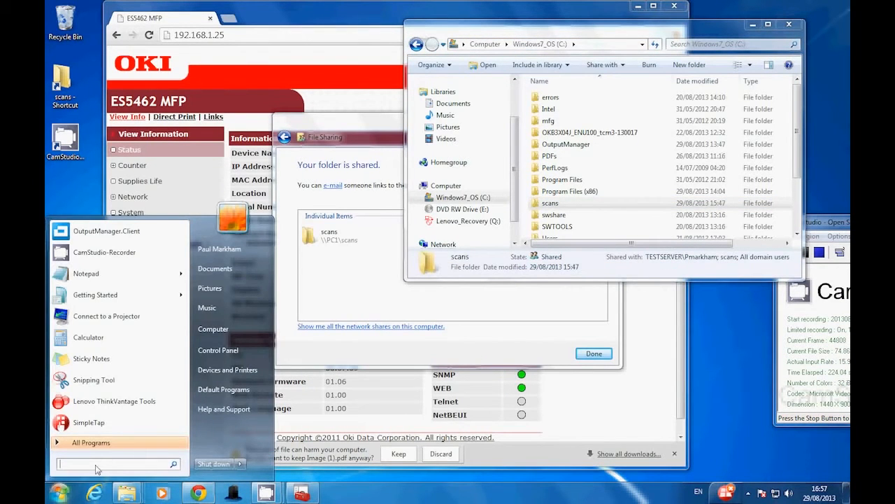
pyautogui.write('cmd')
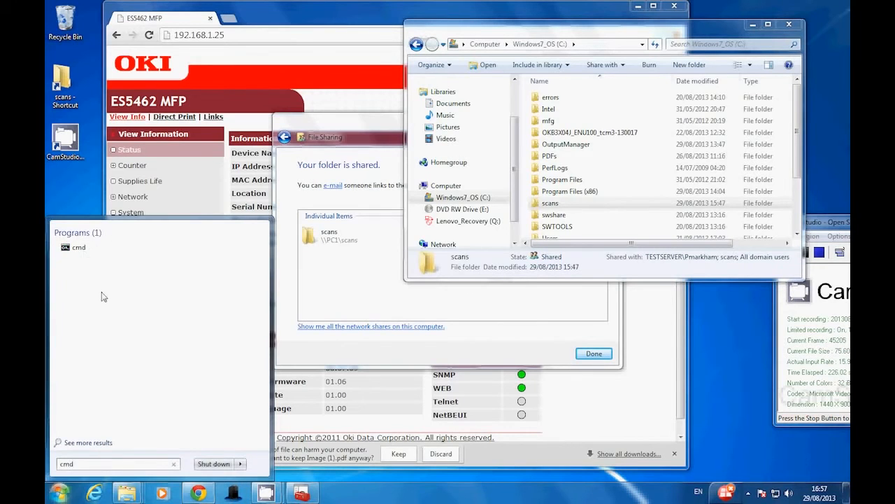
pyautogui.click(79, 248)
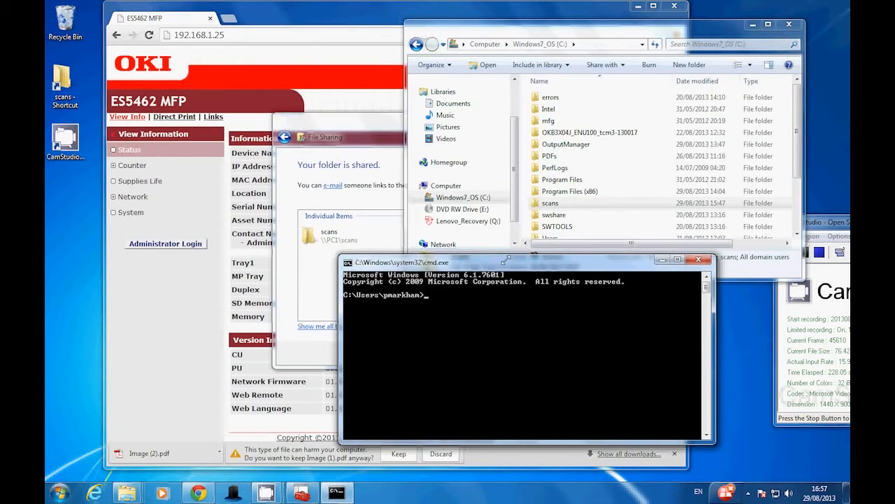
# Run ipconfig to list the computer's network configuration
pyautogui.write('ipconfig')
pyautogui.press('Return')
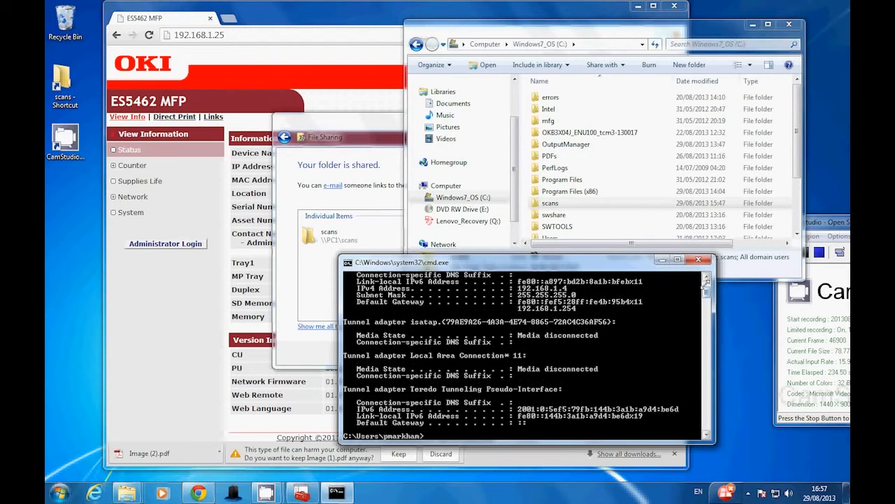
# Locate the PC's IPv4 address in the ipconfig output and finish the File Sharing wizard for the scans folder
pyautogui.scroll(1, 536, 326)
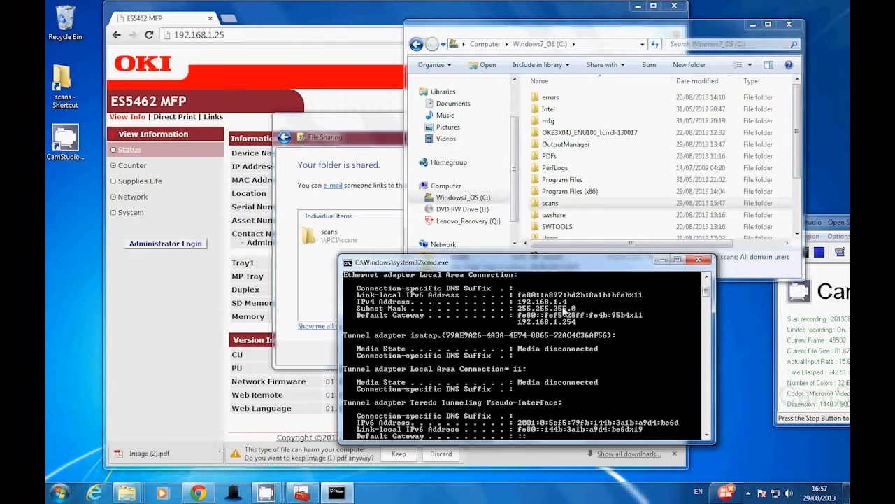
pyautogui.moveTo(489, 265); pyautogui.dragTo(280, 263)
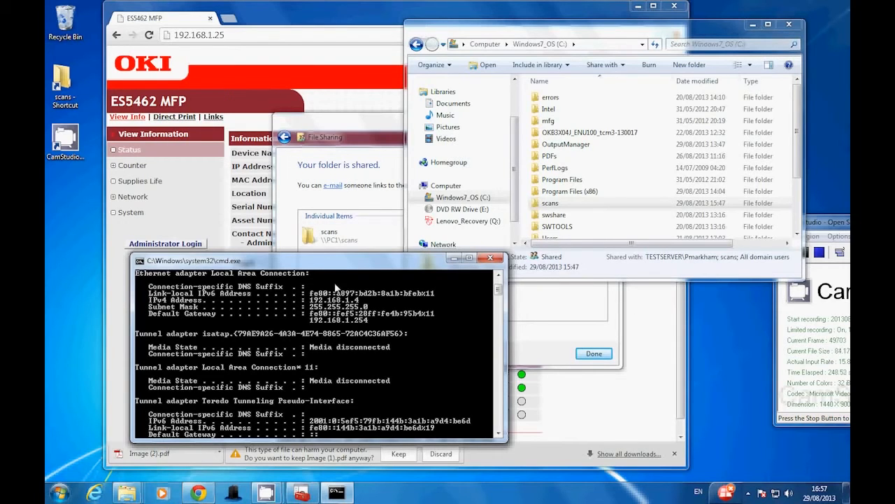
pyautogui.click(376, 144)
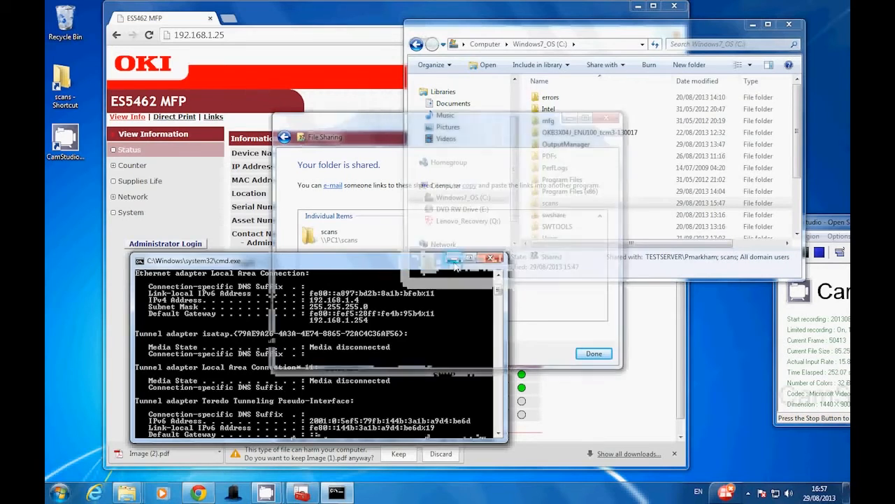
pyautogui.click(593, 354)
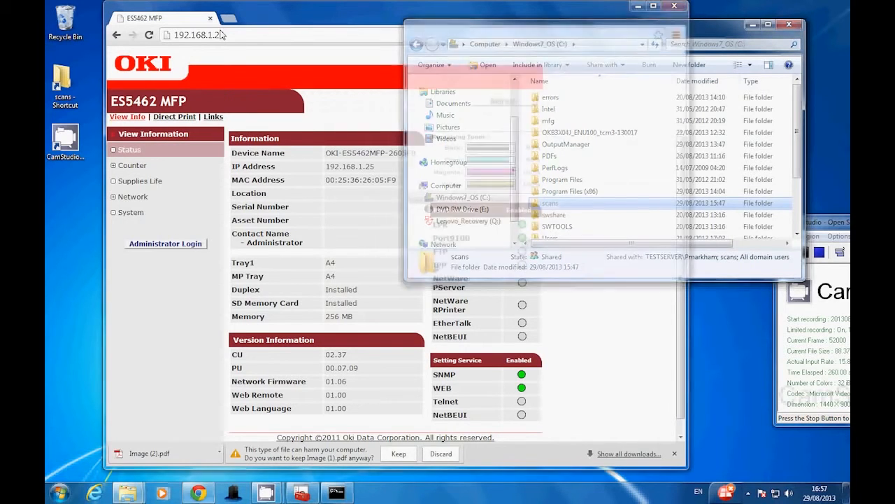
# Log in as administrator on the ES5462 MFP web page at 192.168.1.25
pyautogui.click(176, 23)
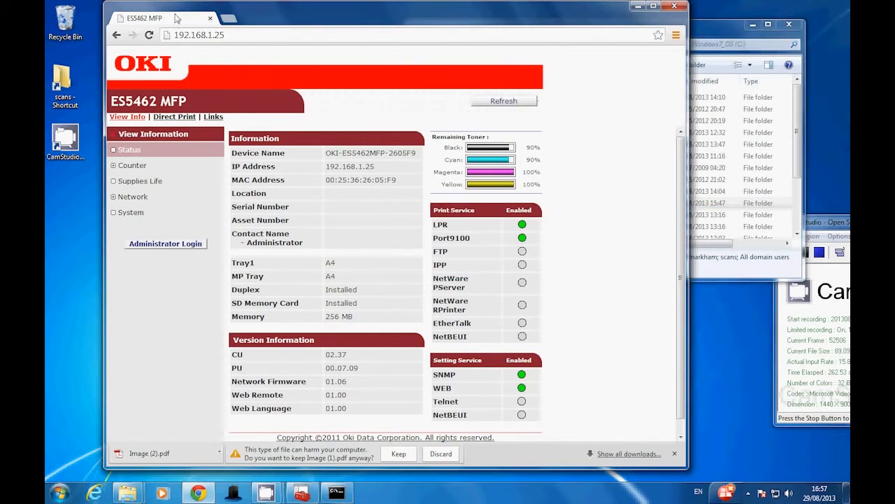
pyautogui.click(225, 34)
pyautogui.click(188, 36)
pyautogui.click(166, 244)
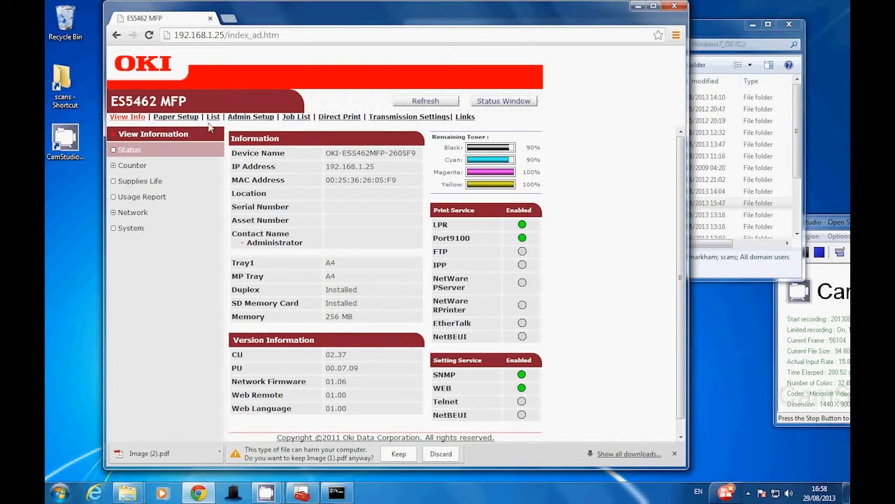
# Start a new profile in the MFP's profile list and enter the person's first name as the profile name
pyautogui.click(213, 118)
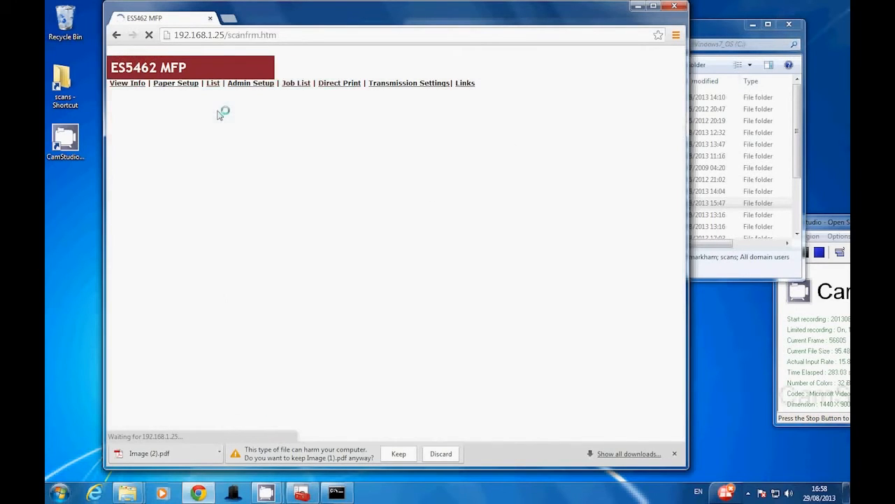
pyautogui.click(126, 152)
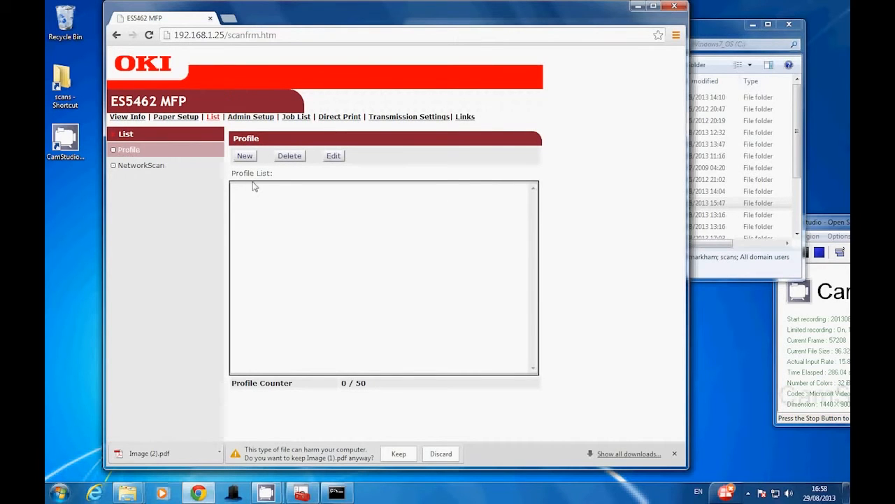
pyautogui.click(244, 156)
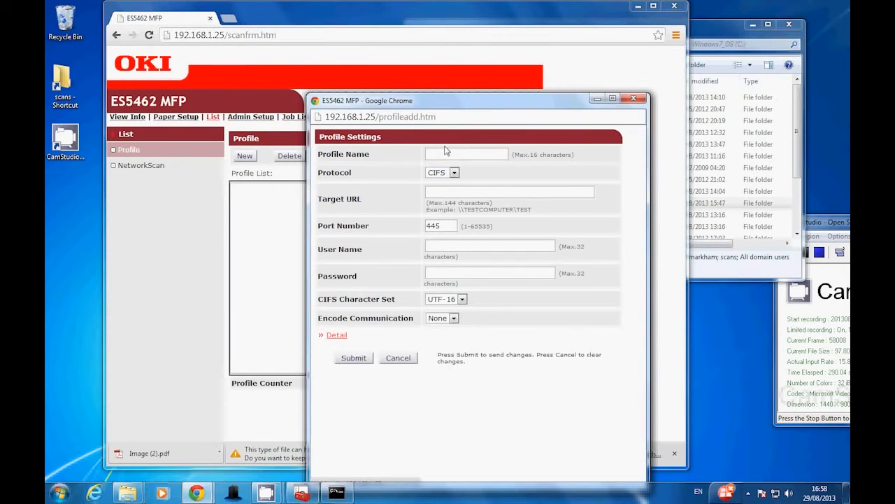
pyautogui.click(445, 153)
pyautogui.write('Pa')
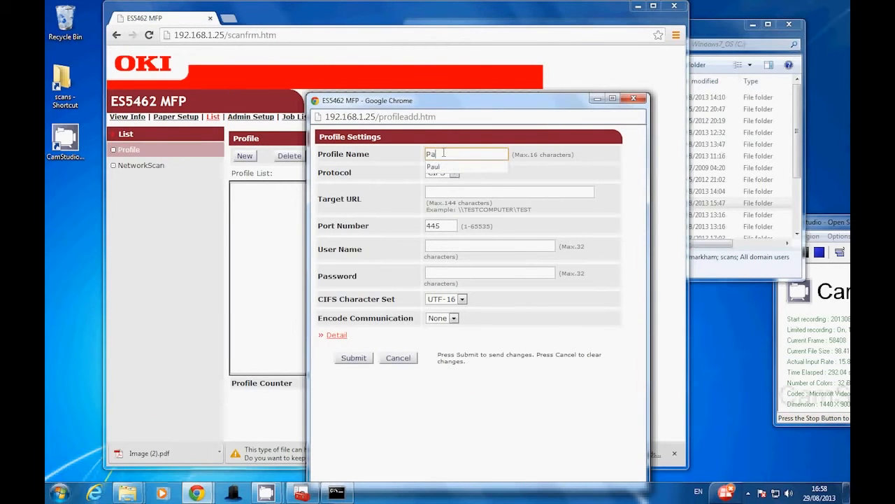
pyautogui.write('ul')
pyautogui.click(447, 166)
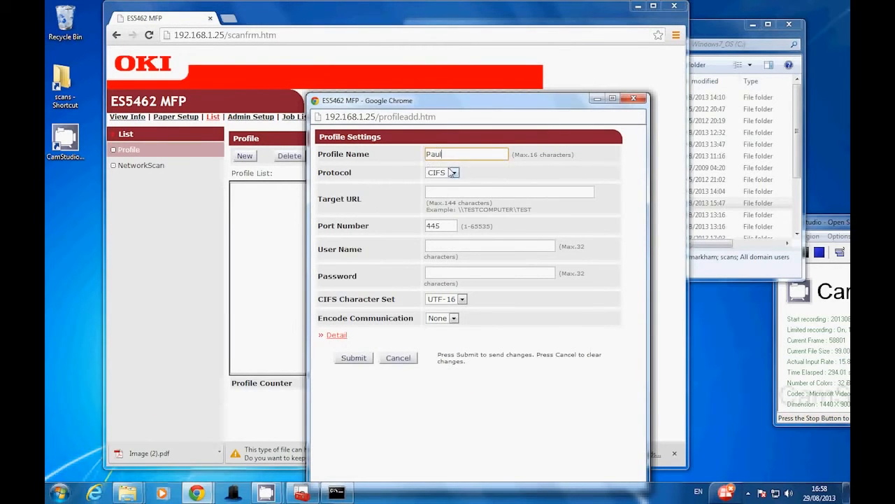
# Set the profile's target URL to \\192.168.1.4\scans
pyautogui.click(445, 195)
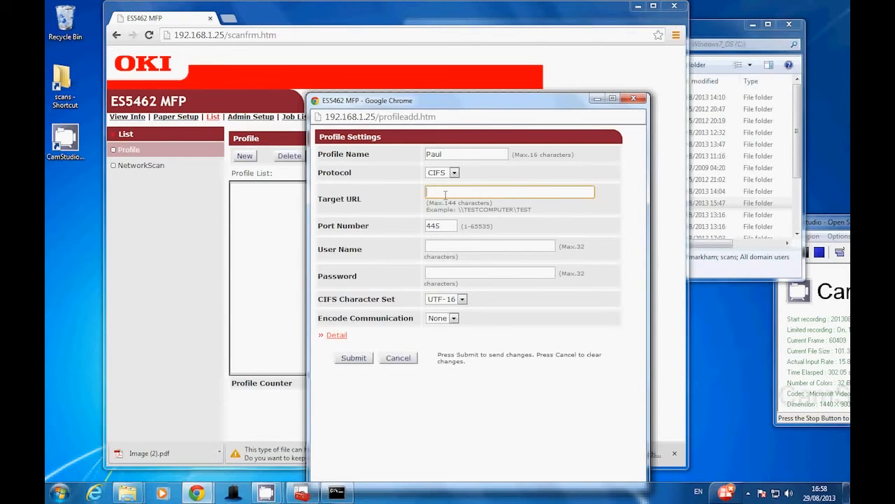
pyautogui.click(446, 195)
pyautogui.click(450, 204)
# Try the computer name pc1 in place of the IP address in the target URL and restore 192.168.1.4
pyautogui.moveTo(478, 193); pyautogui.dragTo(432, 193)
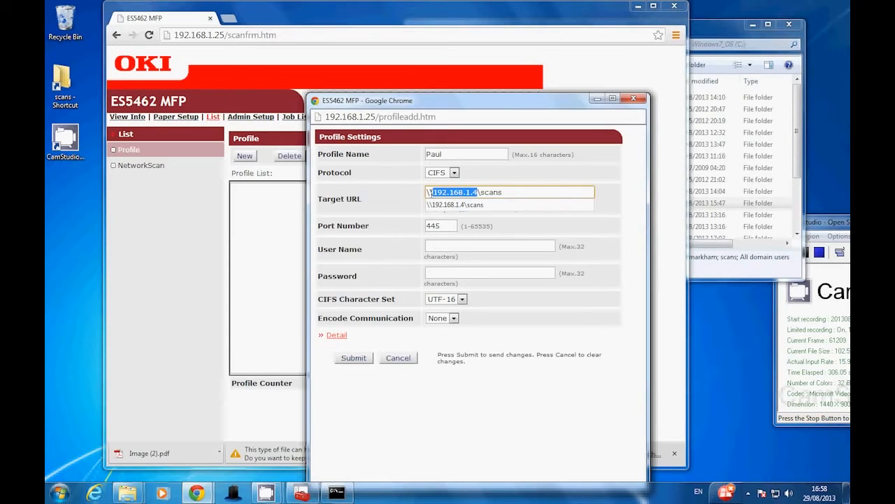
pyautogui.write('pc1')
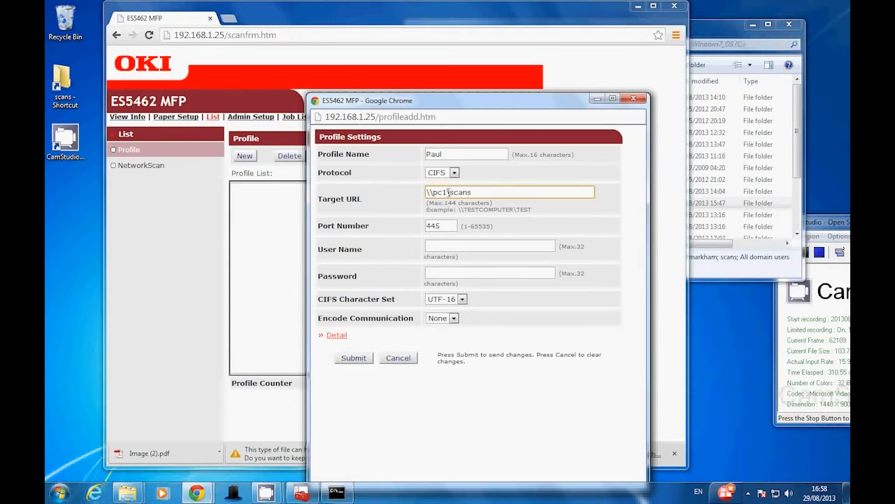
pyautogui.doubleClick(447, 192)
pyautogui.write('192.168.1.4')
# Set the profile's user name to scans and enter the account password
pyautogui.click(501, 246)
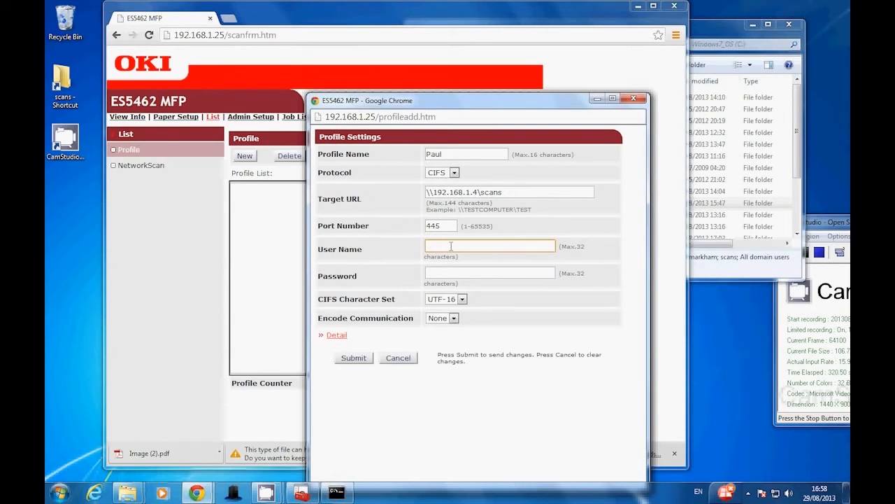
pyautogui.write('scans')
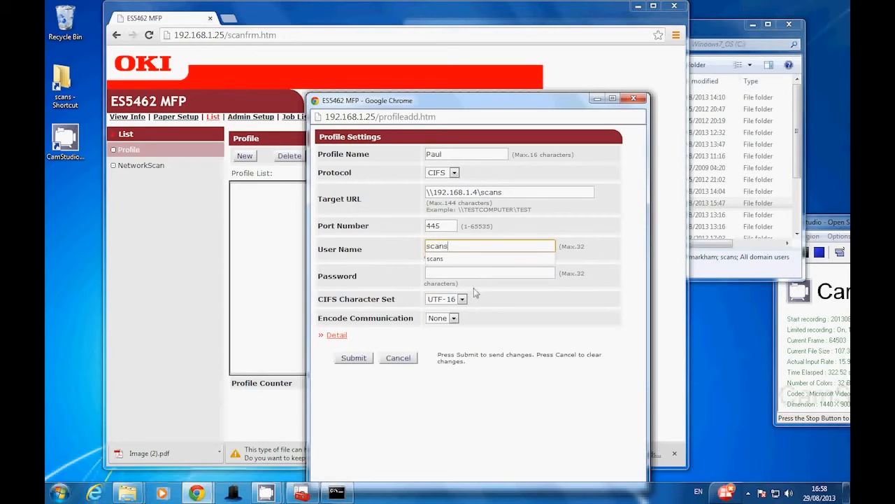
pyautogui.click(447, 273)
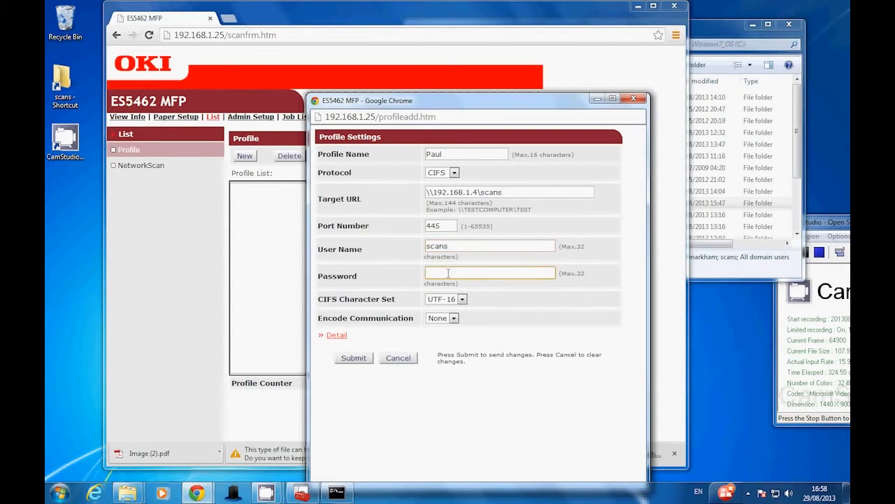
pyautogui.write('•••••••••••')
# Review the profile's target URL, port number, user name and password fields
pyautogui.doubleClick(478, 191)
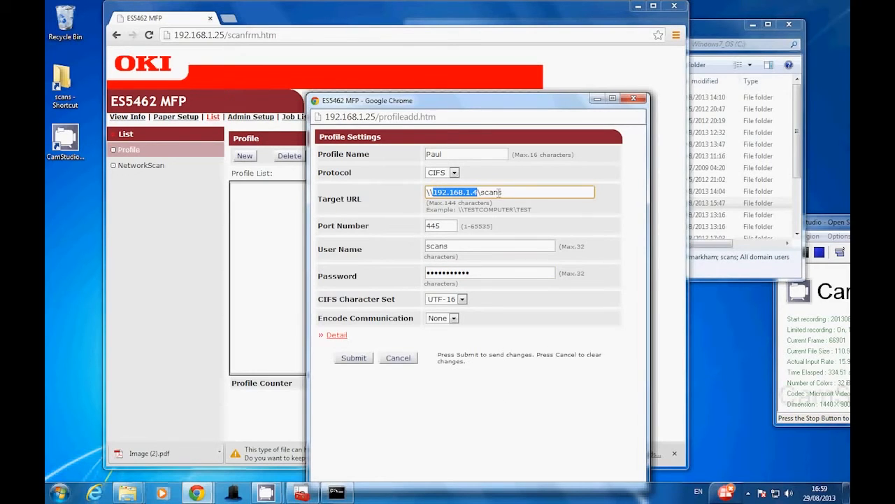
pyautogui.click(482, 192)
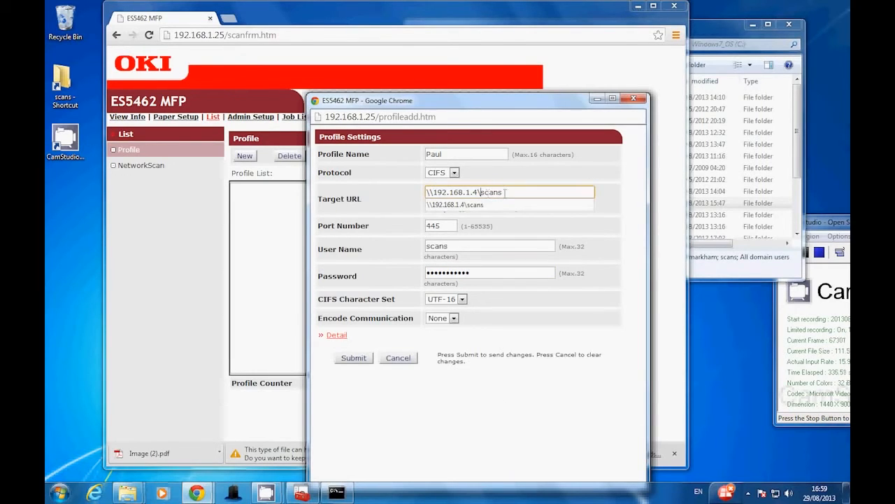
pyautogui.click(502, 235)
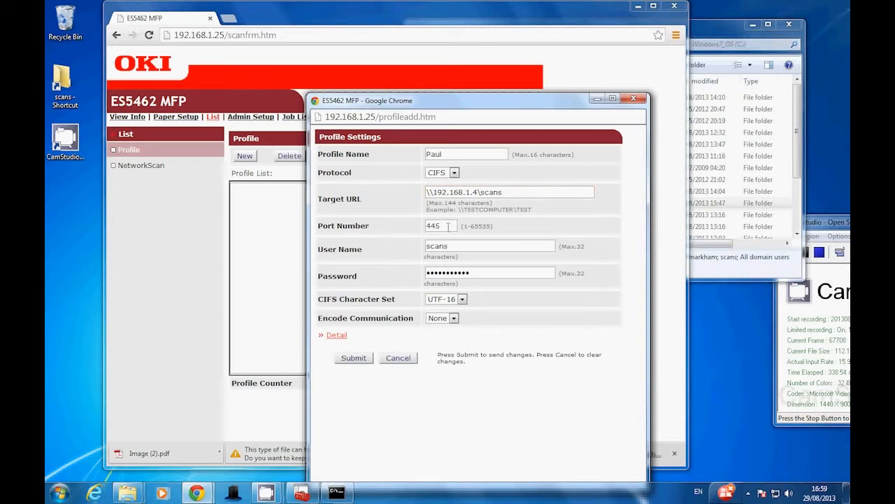
pyautogui.doubleClick(448, 225)
pyautogui.click(449, 248)
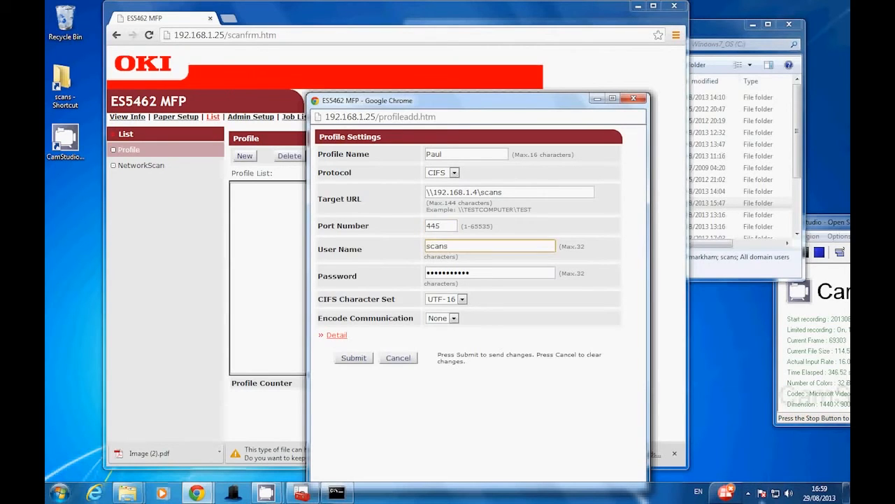
pyautogui.doubleClick(441, 224)
pyautogui.click(446, 227)
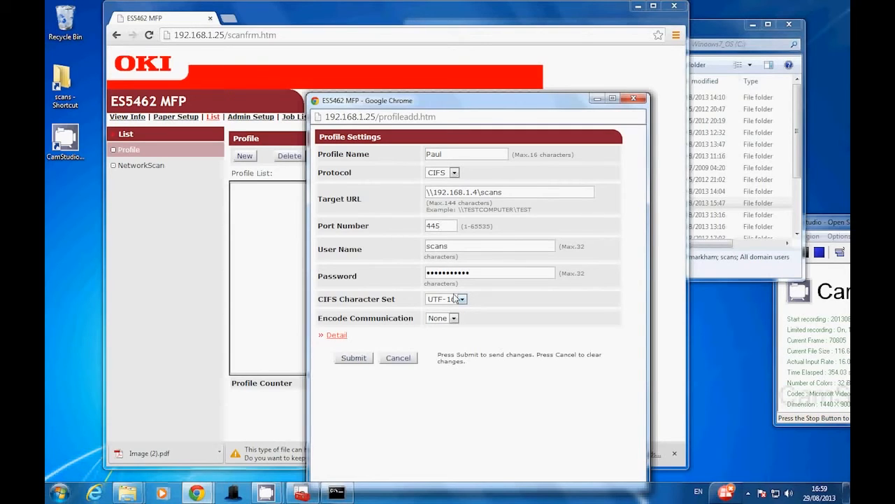
pyautogui.moveTo(441, 226); pyautogui.dragTo(320, 224)
pyautogui.click(444, 228)
pyautogui.moveTo(426, 249); pyautogui.dragTo(478, 277)
pyautogui.click(460, 245)
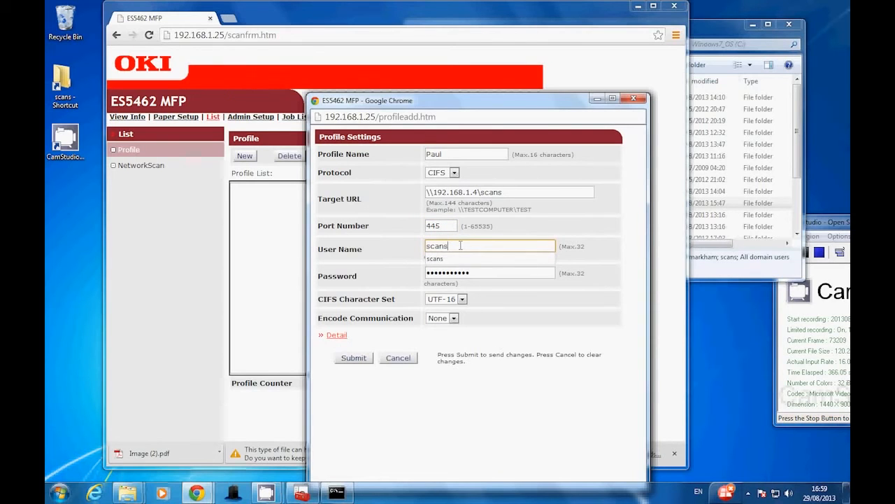
pyautogui.click(455, 259)
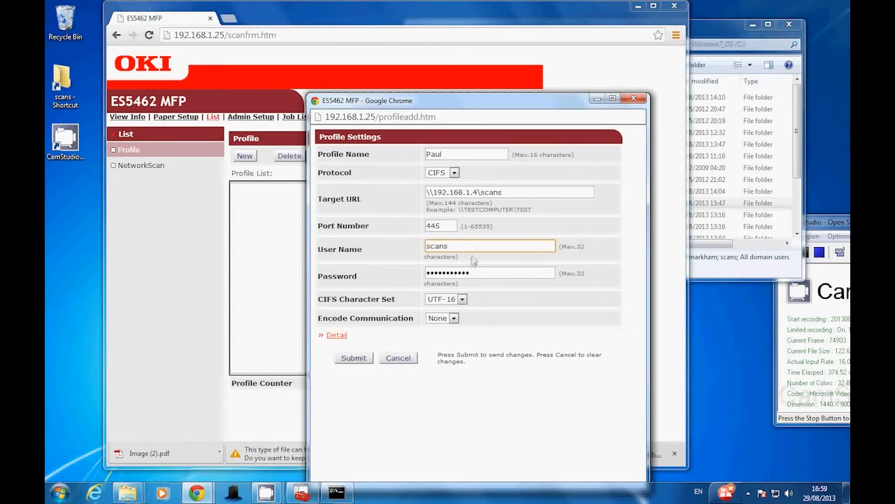
# Expand the profile's detailed scan settings and keep Text&Photo as the document type
pyautogui.click(339, 335)
pyautogui.scroll(-1, 644, 338)
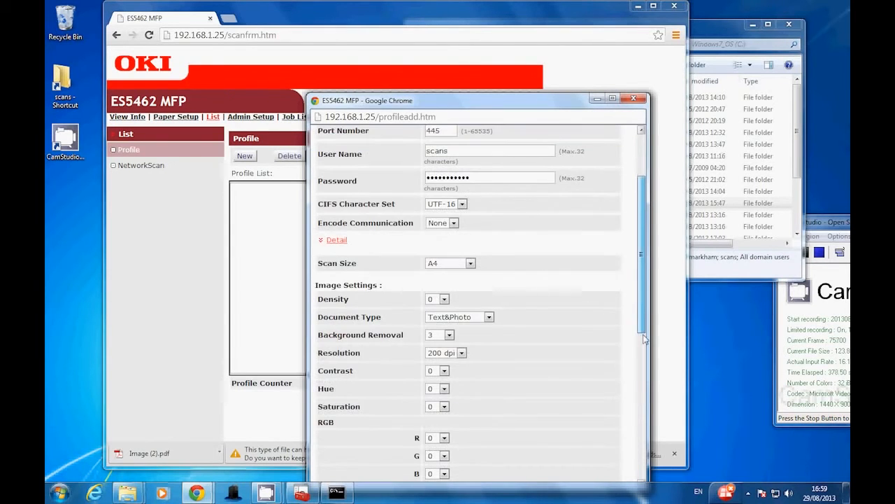
pyautogui.scroll(-1, 644, 339)
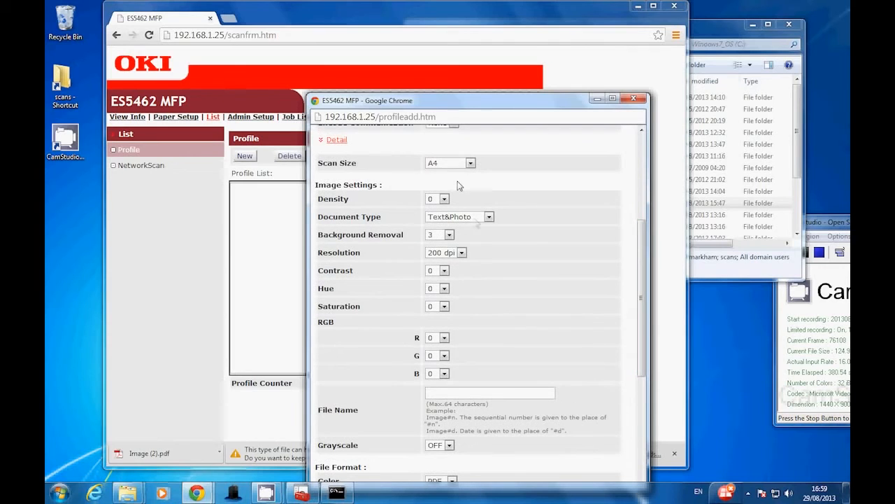
pyautogui.click(489, 218)
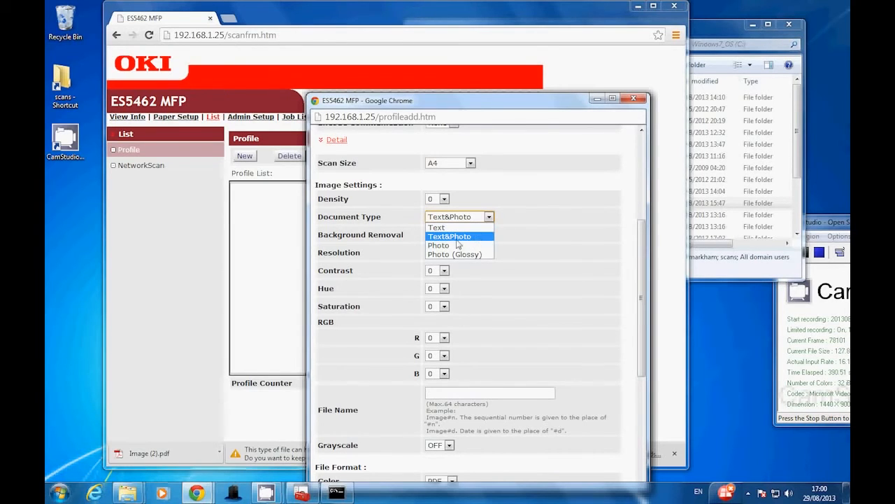
pyautogui.click(459, 242)
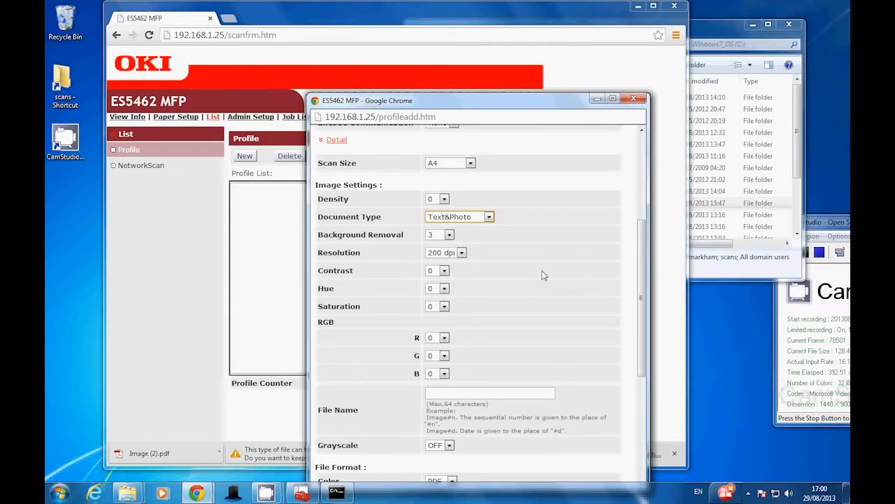
# Set the profile's file name to scan#n so that scans are numbered sequentially
pyautogui.scroll(-1, 544, 275)
pyautogui.click(459, 336)
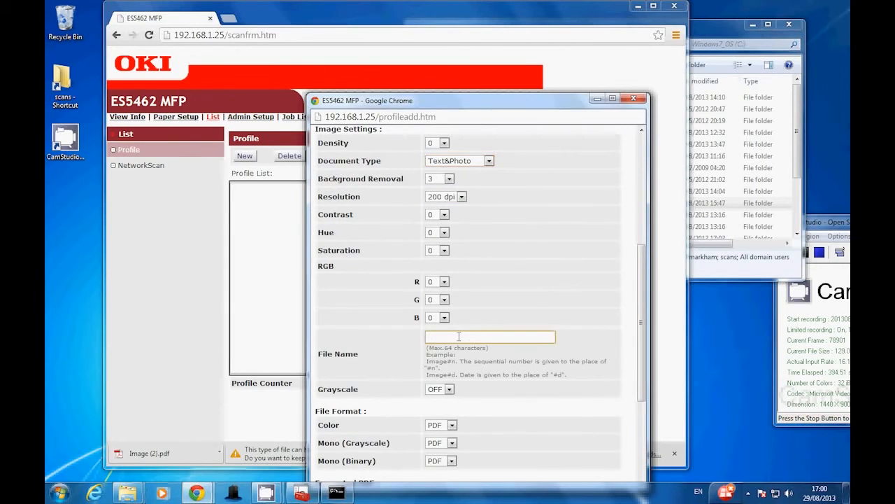
pyautogui.write('scan')
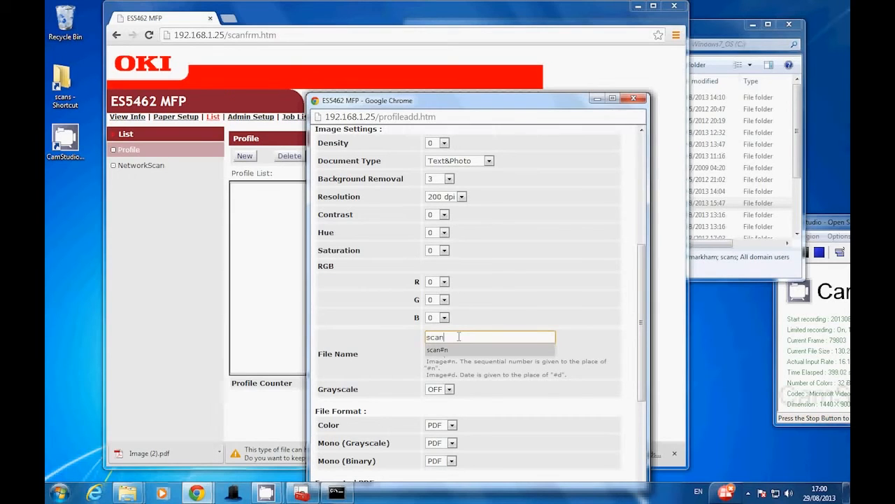
pyautogui.click(436, 351)
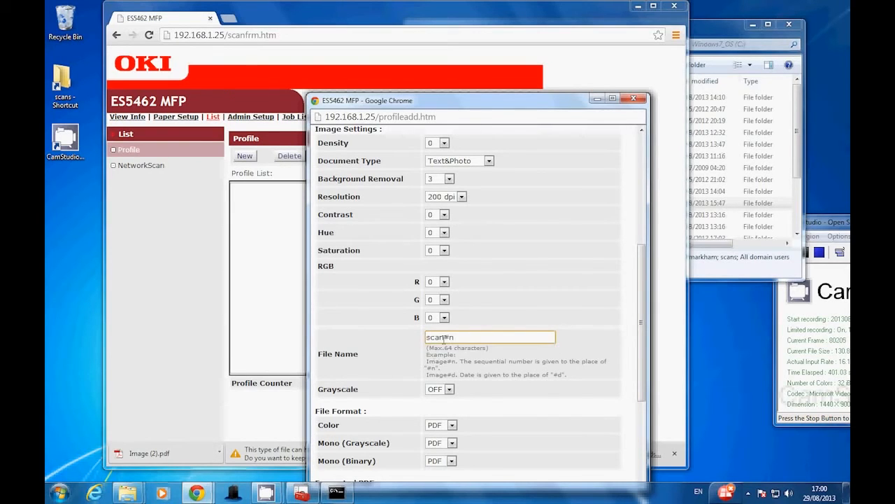
pyautogui.moveTo(443, 338); pyautogui.dragTo(453, 338)
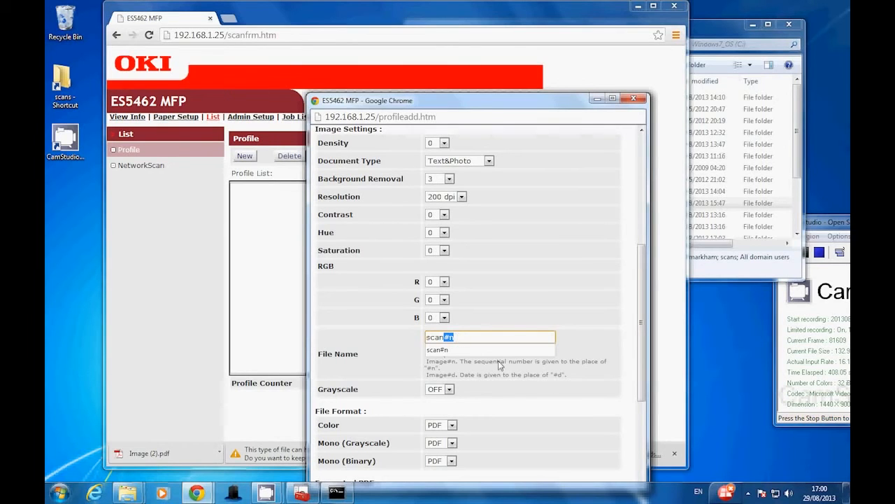
# Keep PDF as the profile's color file format and submit the new scan profile
pyautogui.click(645, 358)
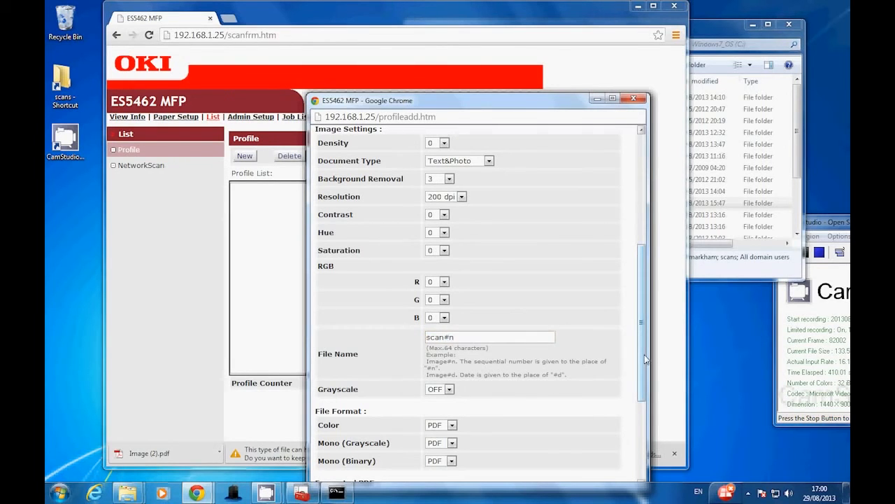
pyautogui.moveTo(645, 358); pyautogui.dragTo(642, 419)
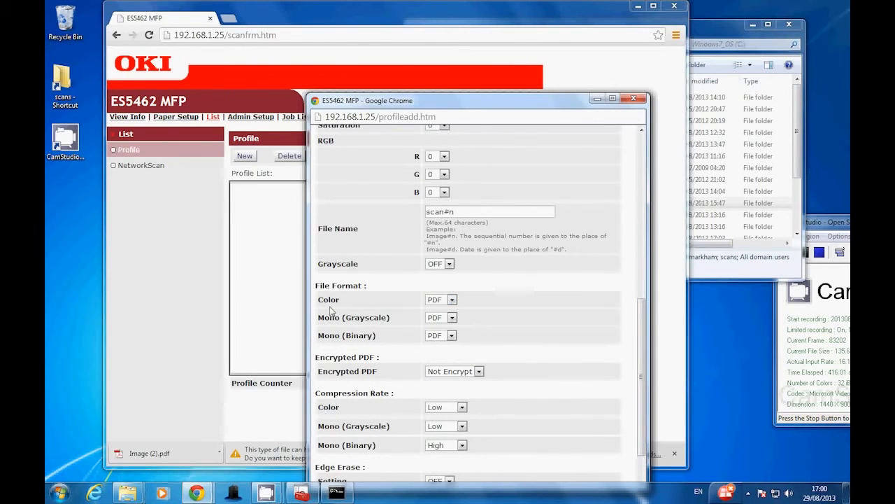
pyautogui.click(453, 300)
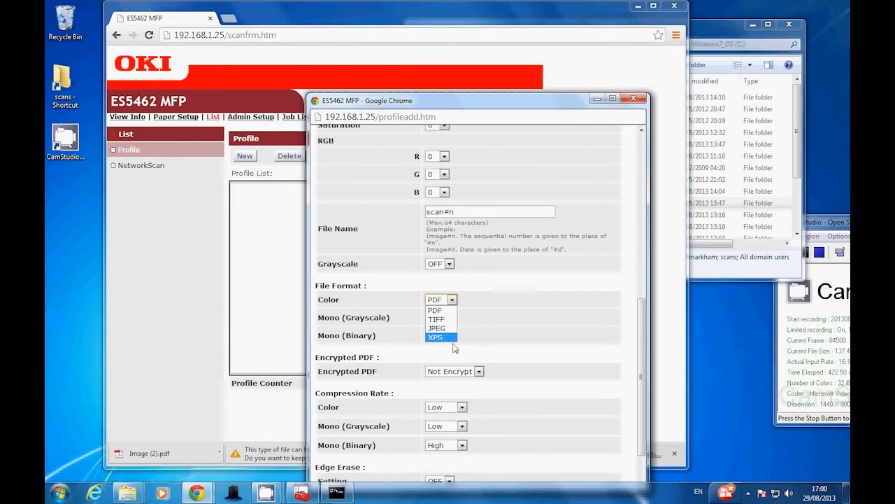
pyautogui.click(598, 338)
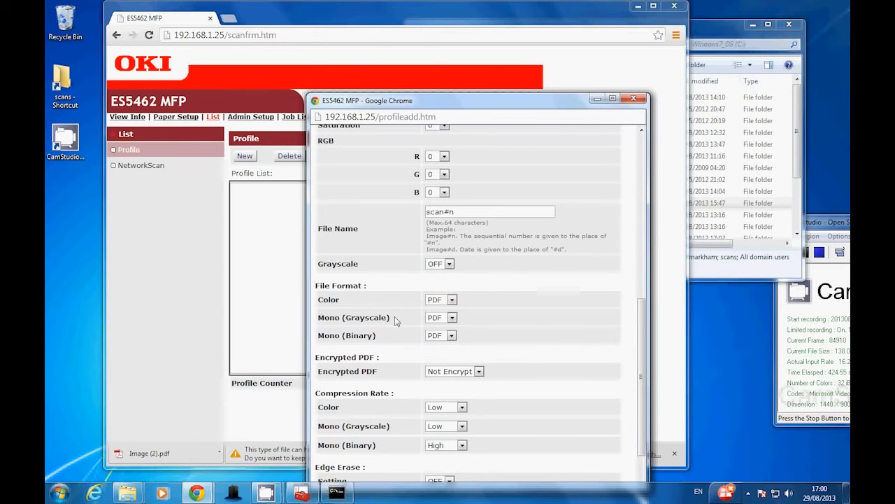
pyautogui.moveTo(639, 378); pyautogui.dragTo(643, 410)
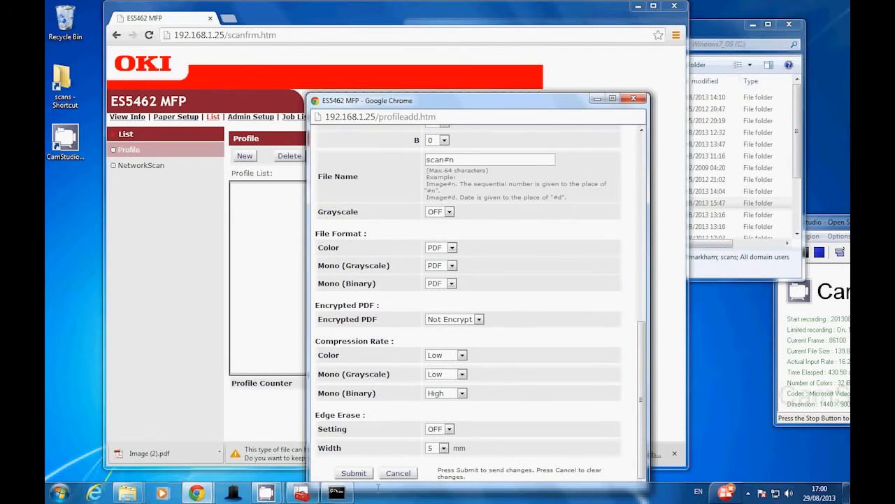
pyautogui.click(350, 474)
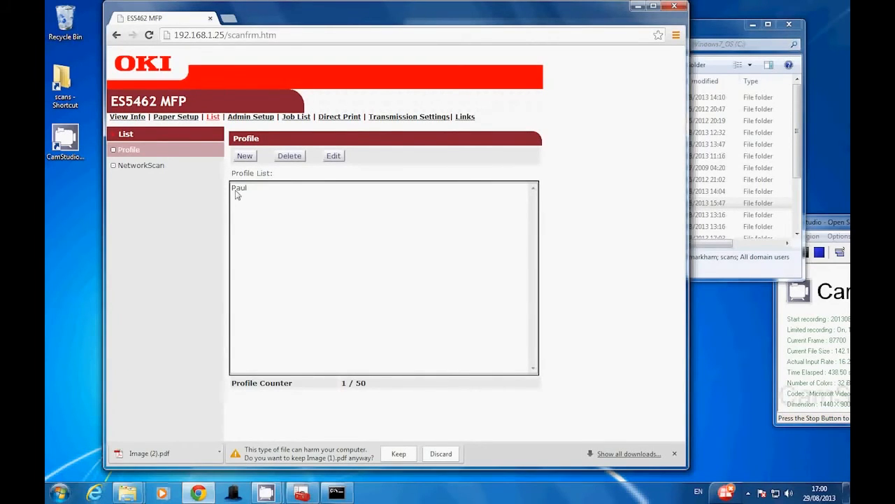
# Open the saved profile for editing, review its target URL and user name, and close it without changes
pyautogui.click(239, 194)
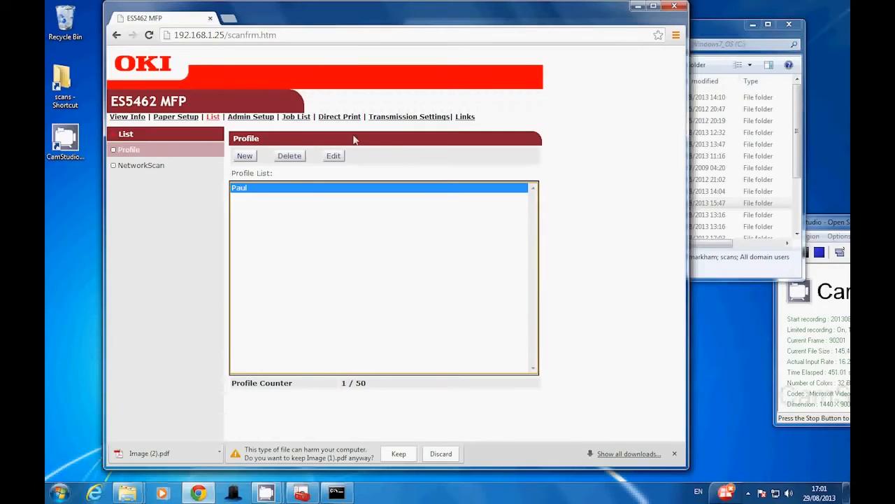
pyautogui.click(334, 156)
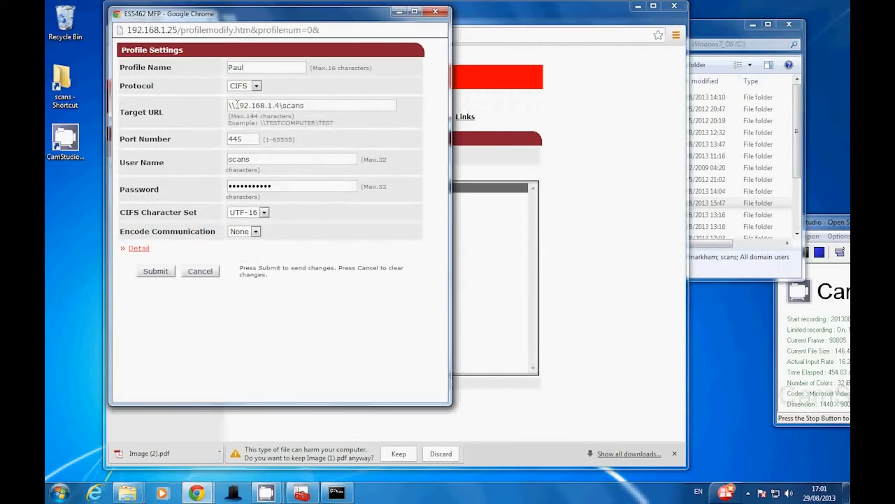
pyautogui.moveTo(236, 105); pyautogui.dragTo(337, 112)
pyautogui.click(306, 105)
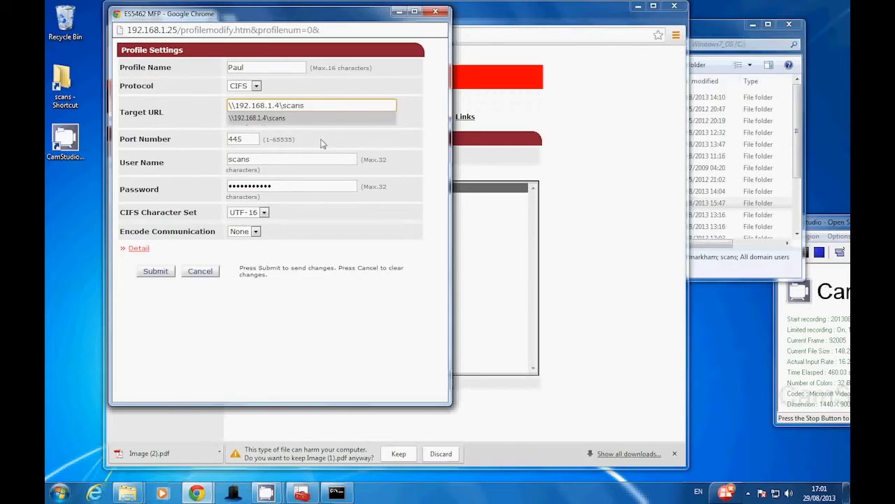
pyautogui.doubleClick(238, 158)
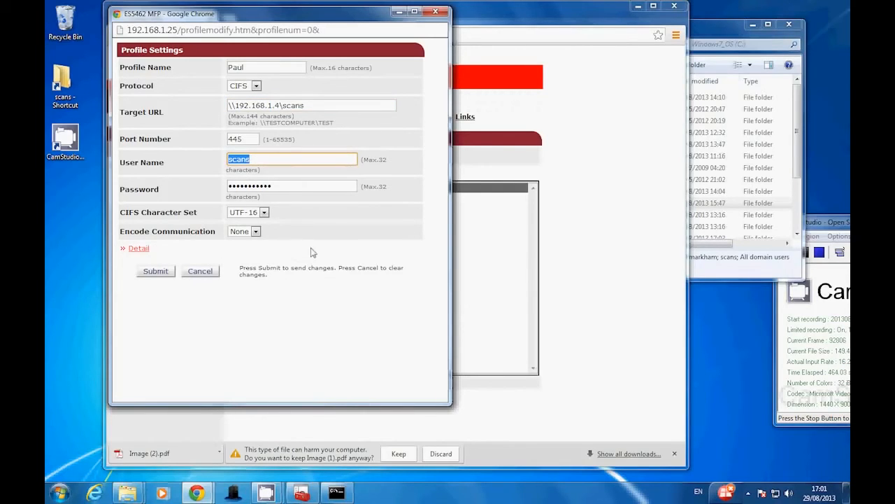
pyautogui.click(439, 12)
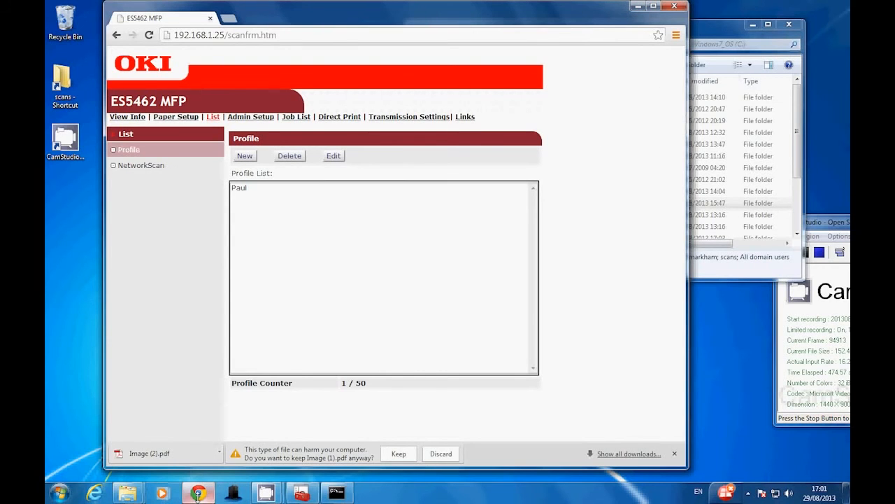
# Bring up the C: drive folder window, minimise the browser, and check the scans folder through its desktop shortcut
pyautogui.click(128, 492)
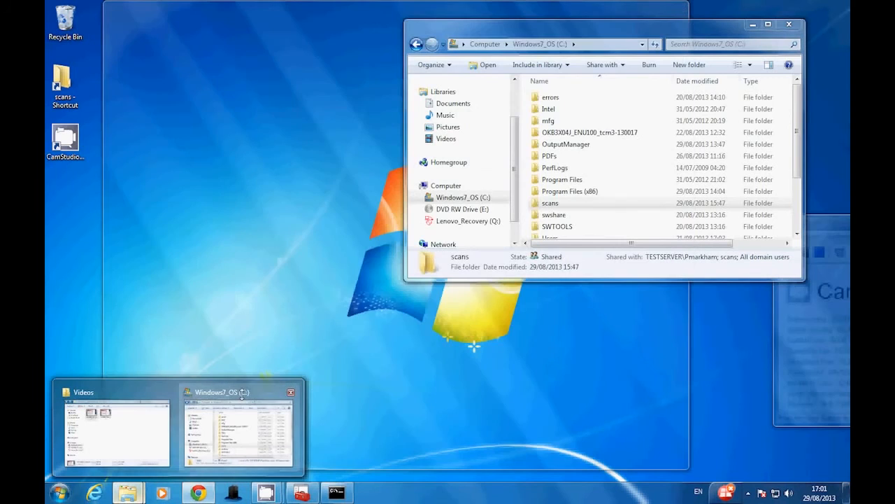
pyautogui.click(242, 394)
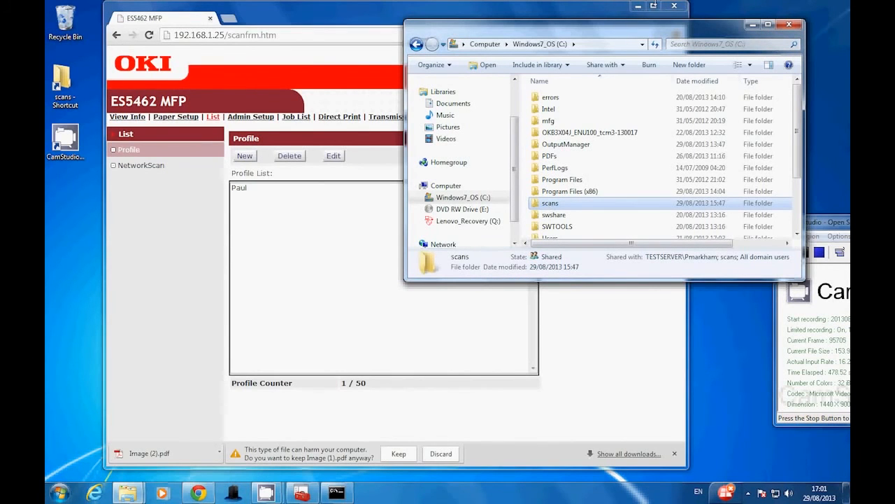
pyautogui.click(637, 6)
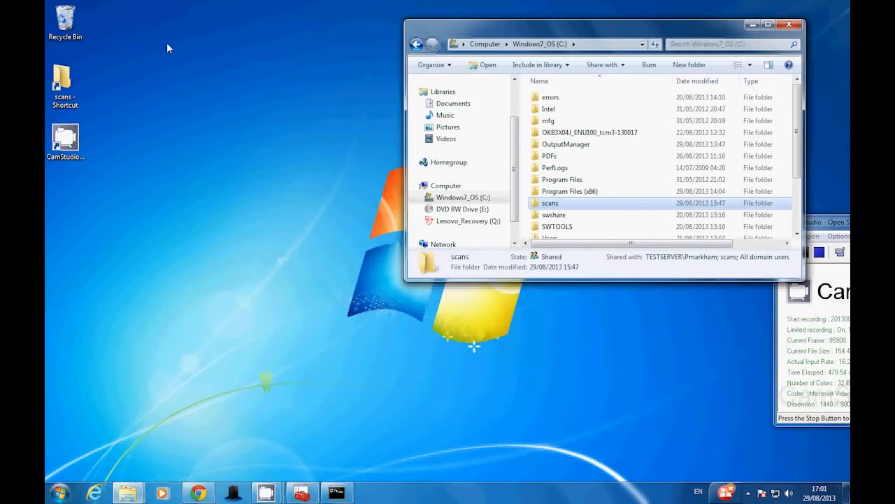
pyautogui.click(70, 100)
pyautogui.doubleClick(70, 100)
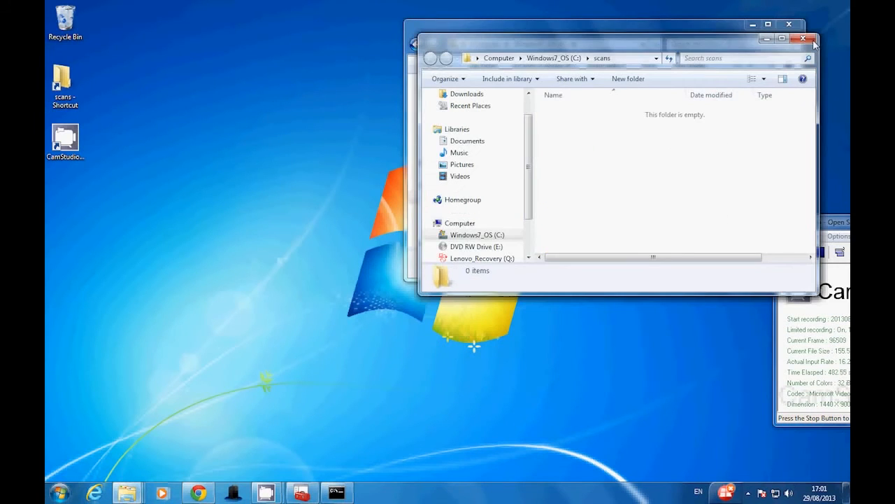
pyautogui.click(806, 39)
# Open the scans folder on the C: drive, view the scanned file scan00004 in Adobe Reader, and close it
pyautogui.doubleClick(546, 204)
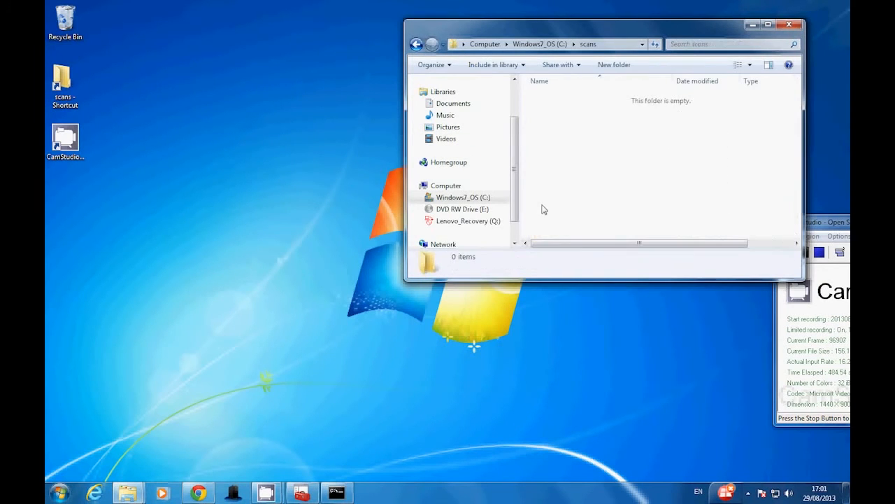
pyautogui.moveTo(627, 32); pyautogui.dragTo(438, 63)
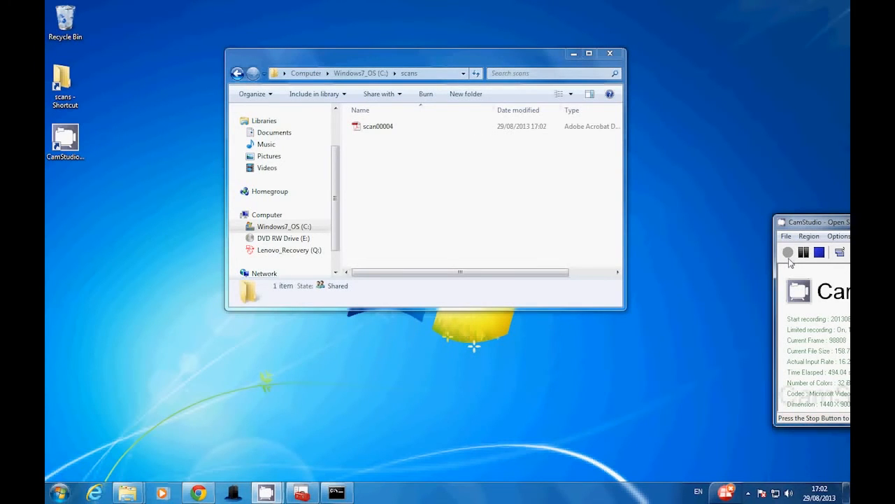
pyautogui.doubleClick(390, 133)
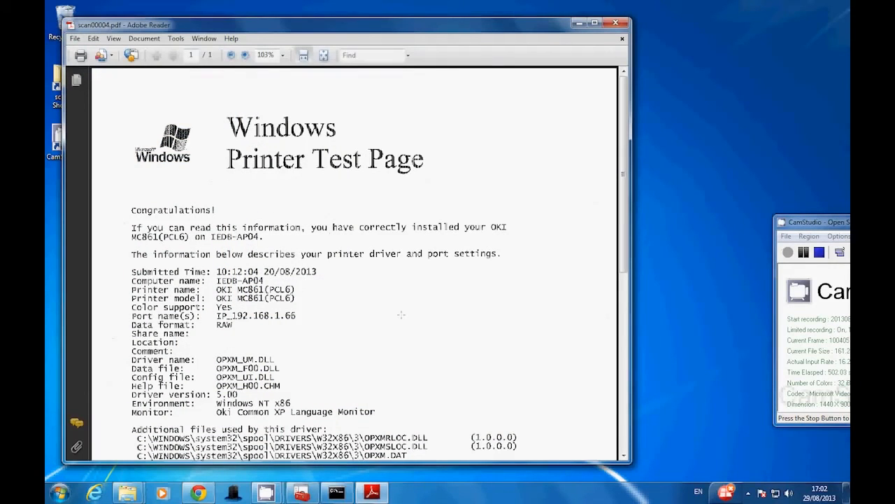
pyautogui.click(614, 23)
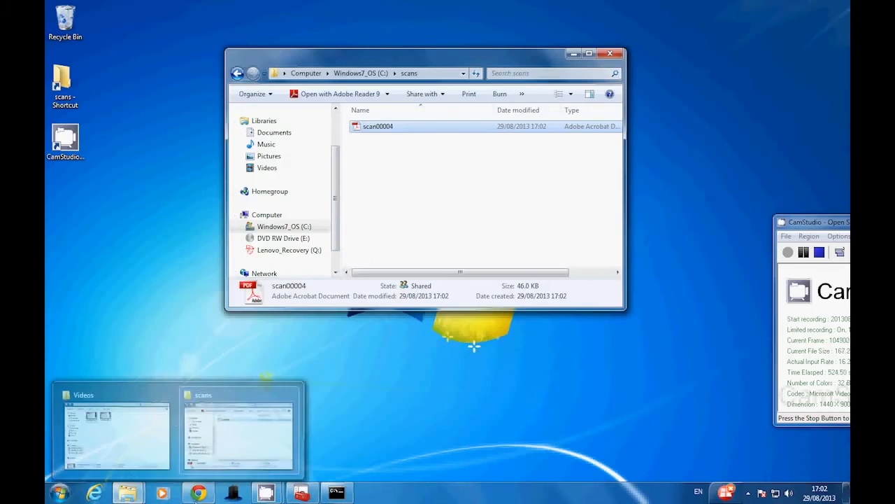
# Review the sharing permissions of the scans folder on the C: drive and close the sharing settings without changes
pyautogui.click(198, 493)
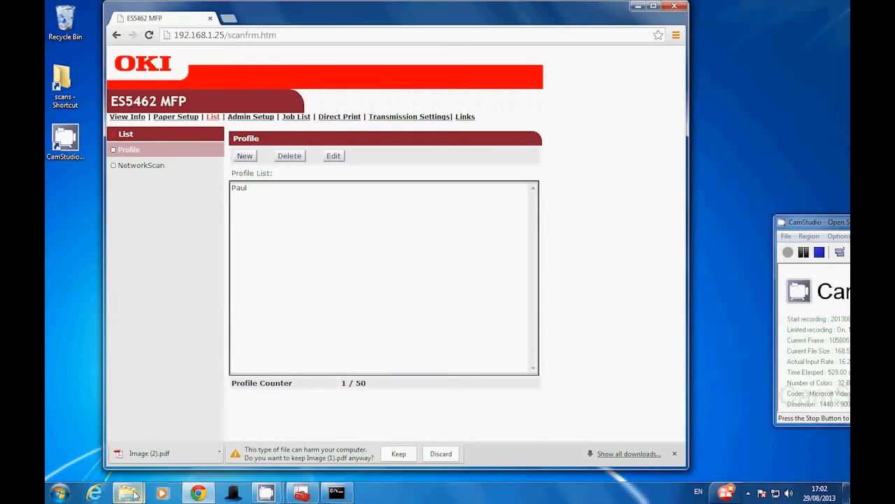
pyautogui.moveTo(133, 494)
pyautogui.click(235, 440)
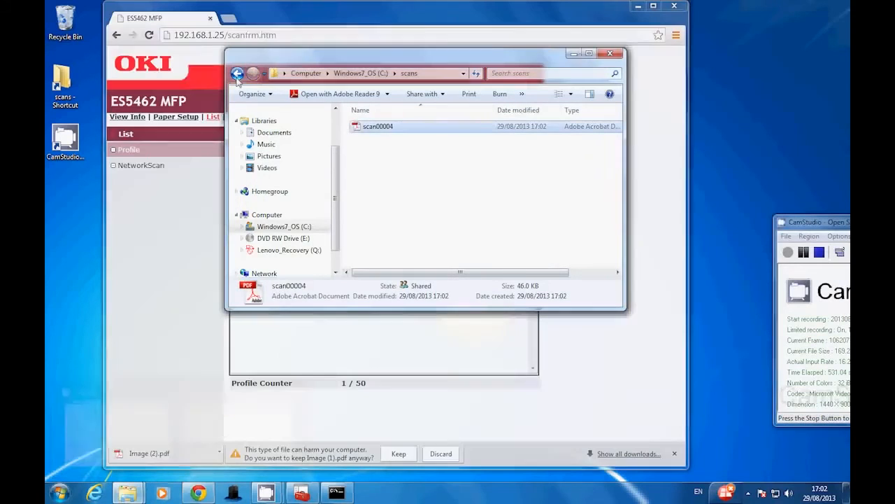
pyautogui.click(237, 75)
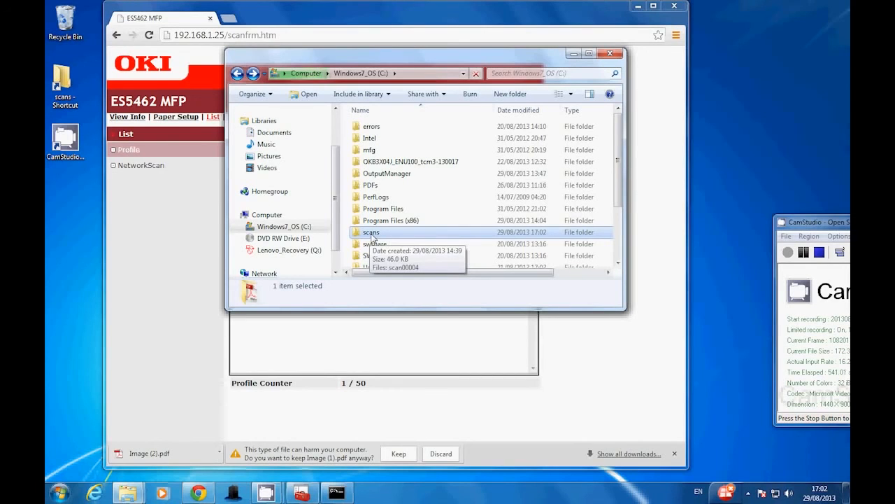
pyautogui.rightClick(376, 236)
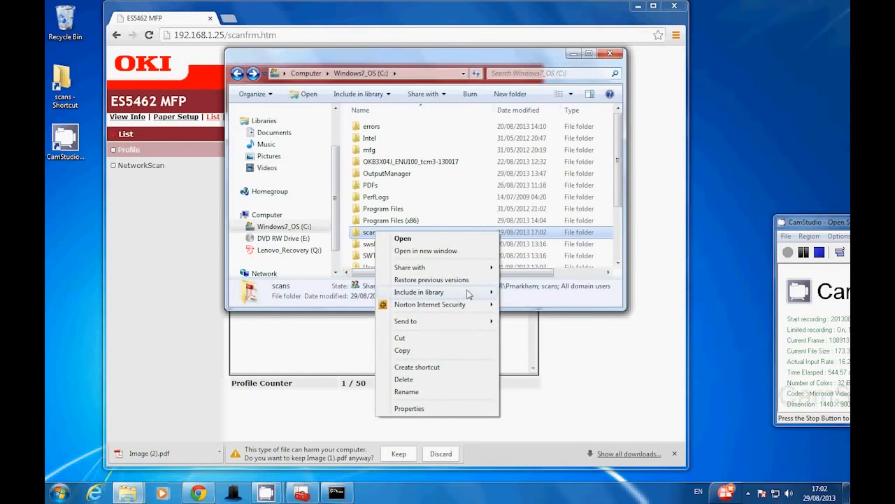
pyautogui.moveTo(483, 267)
pyautogui.click(540, 279)
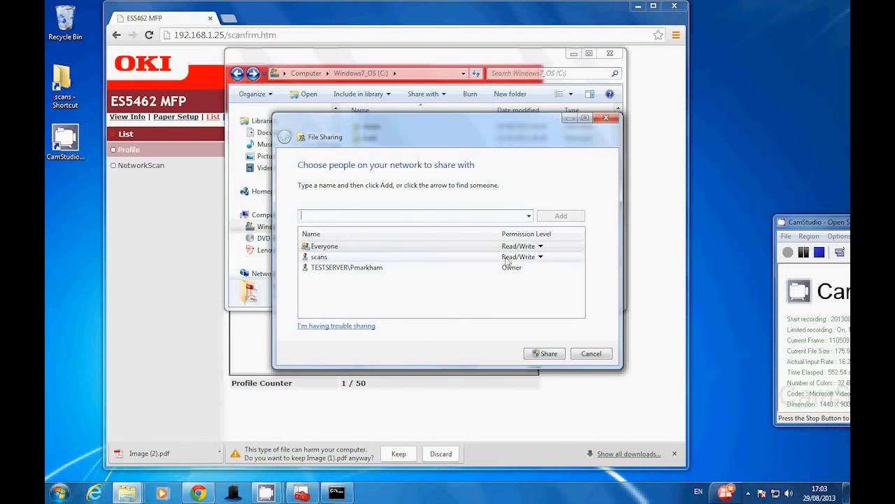
pyautogui.click(591, 354)
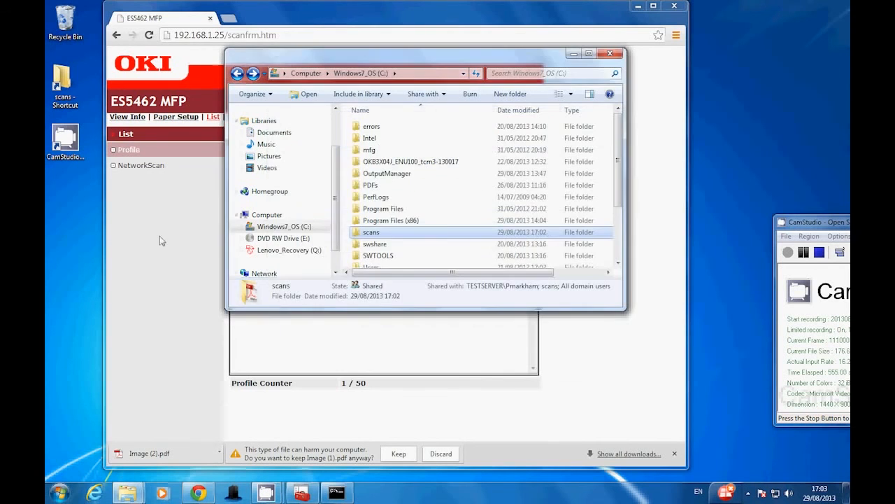
# Return to the printer's profile list in the browser and review the saved profile's target URL, user name and password fields
pyautogui.click(157, 243)
pyautogui.click(239, 188)
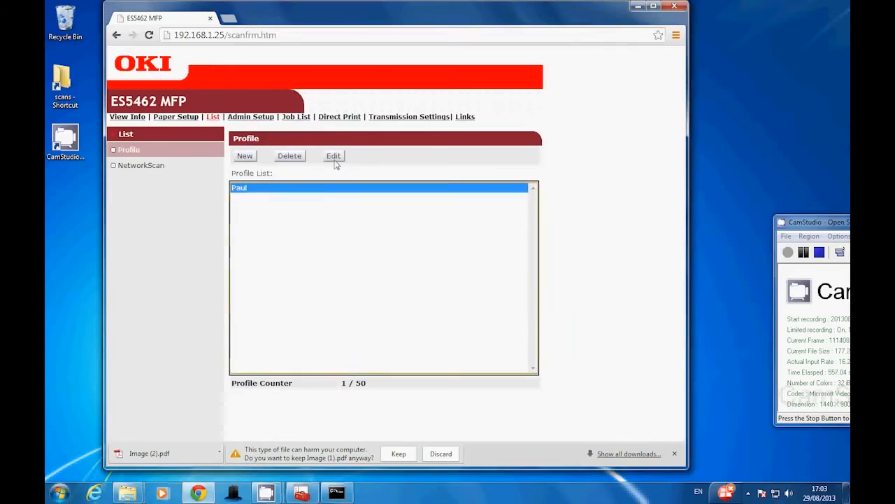
pyautogui.click(333, 156)
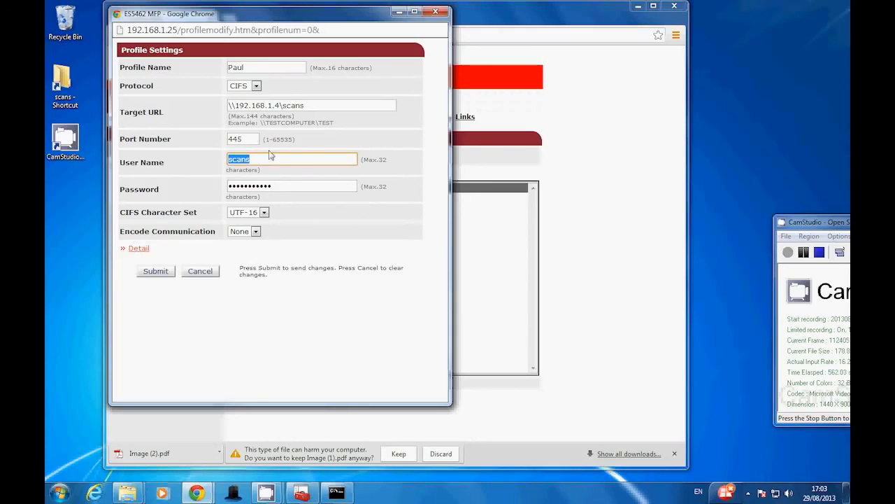
pyautogui.moveTo(228, 106); pyautogui.dragTo(245, 164)
pyautogui.doubleClick(241, 160)
pyautogui.press('Tab')
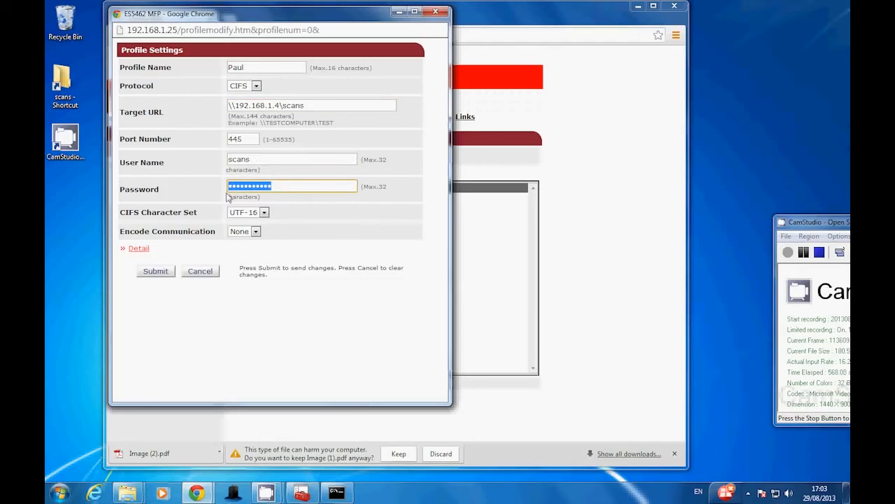
pyautogui.click(482, 10)
pyautogui.click(240, 189)
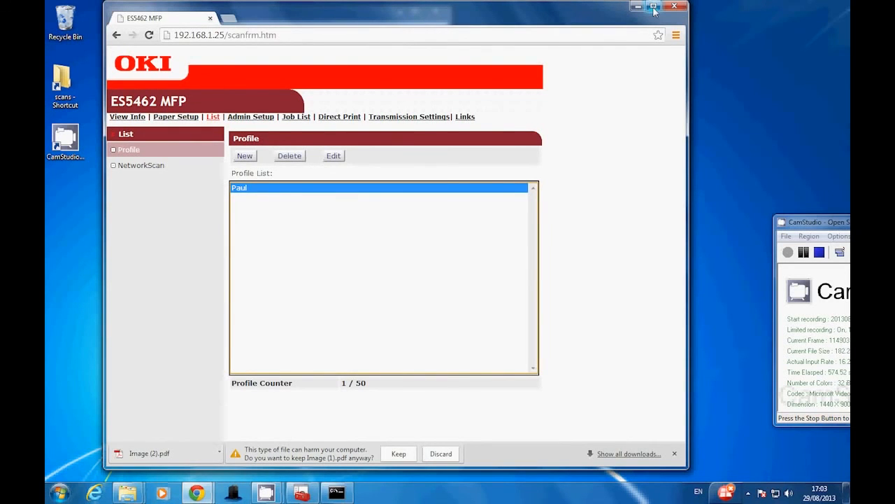
pyautogui.moveTo(827, 217); pyautogui.dragTo(666, 92)
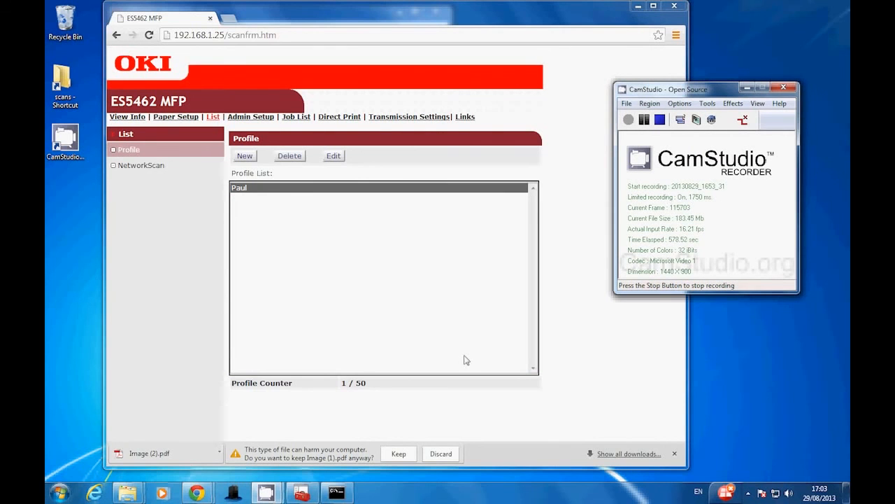